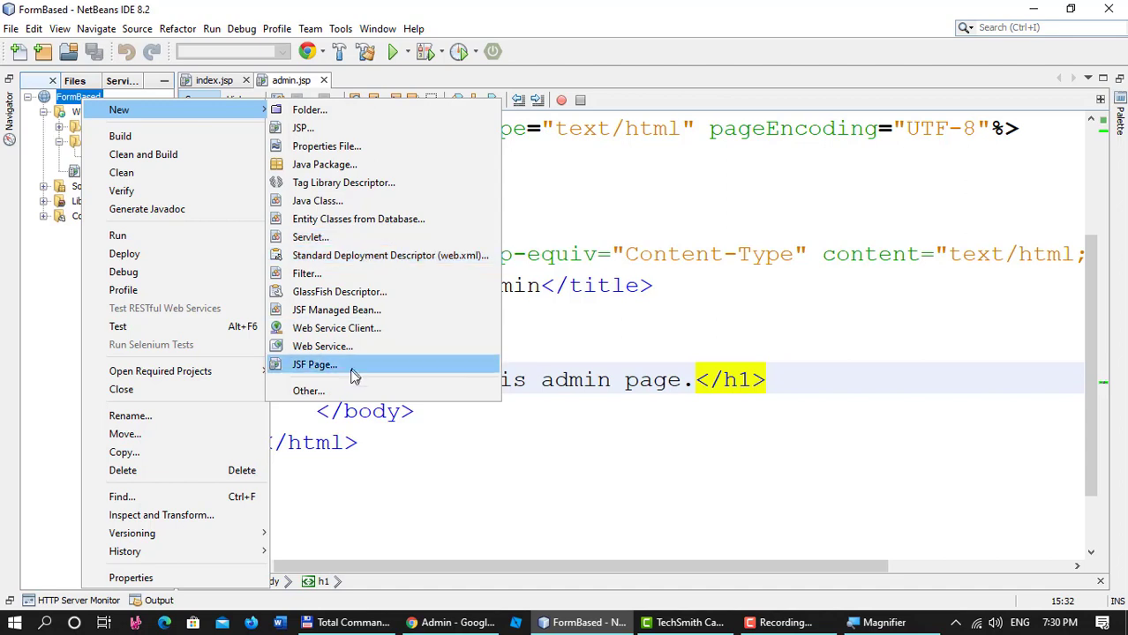
# Create a Standard Deployment Descriptor (web.xml) and show its Security settings view.
pyautogui.click(309, 392)
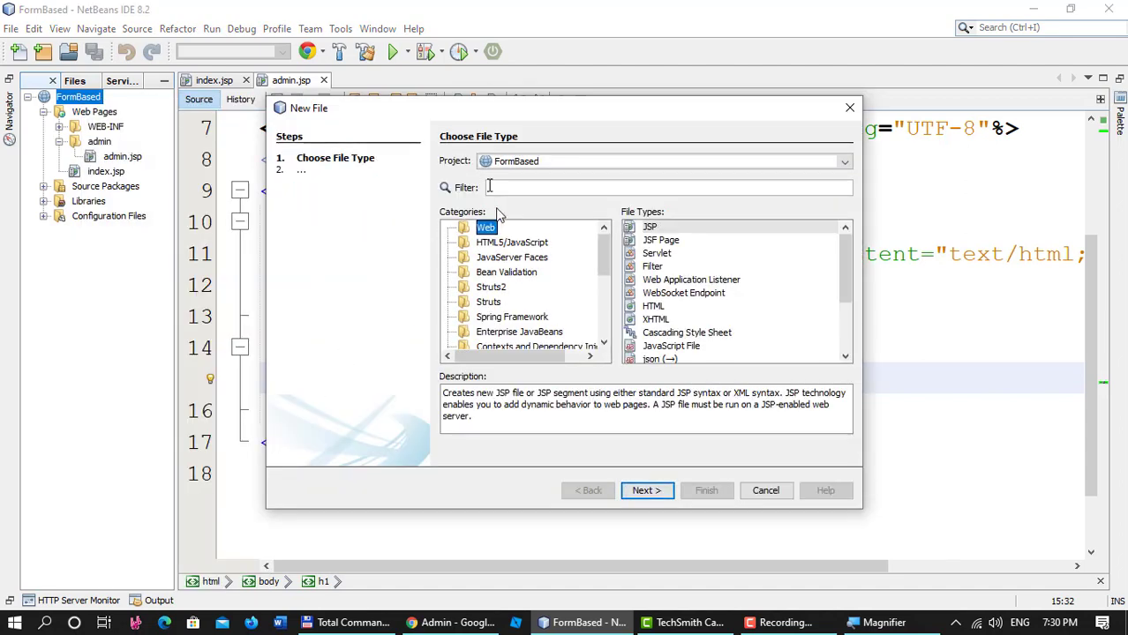
pyautogui.moveTo(447, 107); pyautogui.dragTo(408, 94)
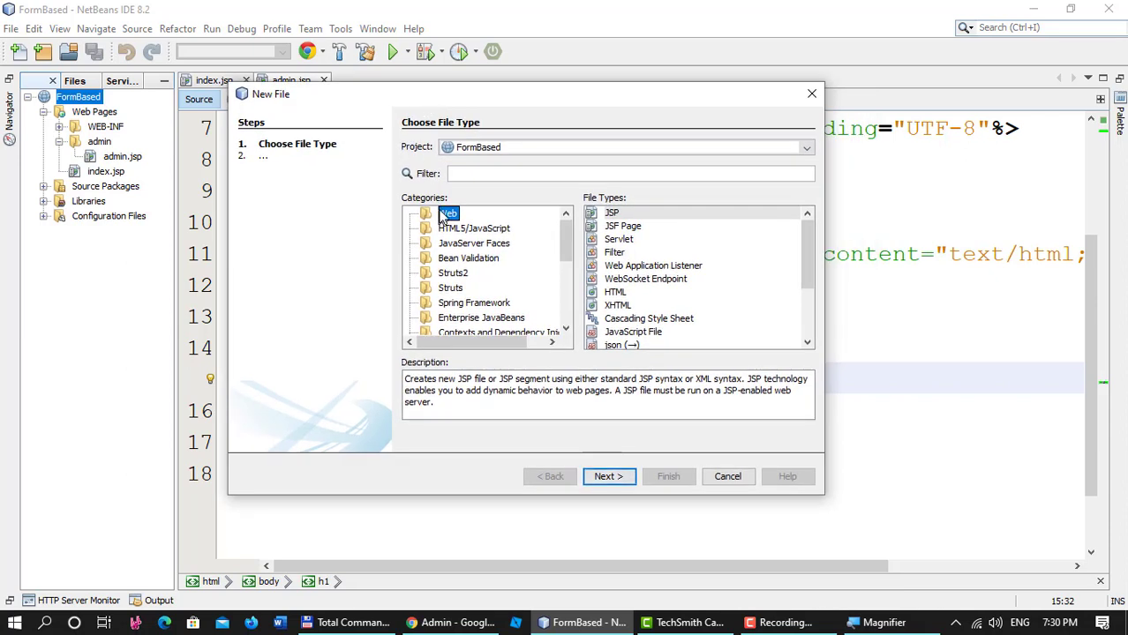
pyautogui.scroll(-3, 622, 291)
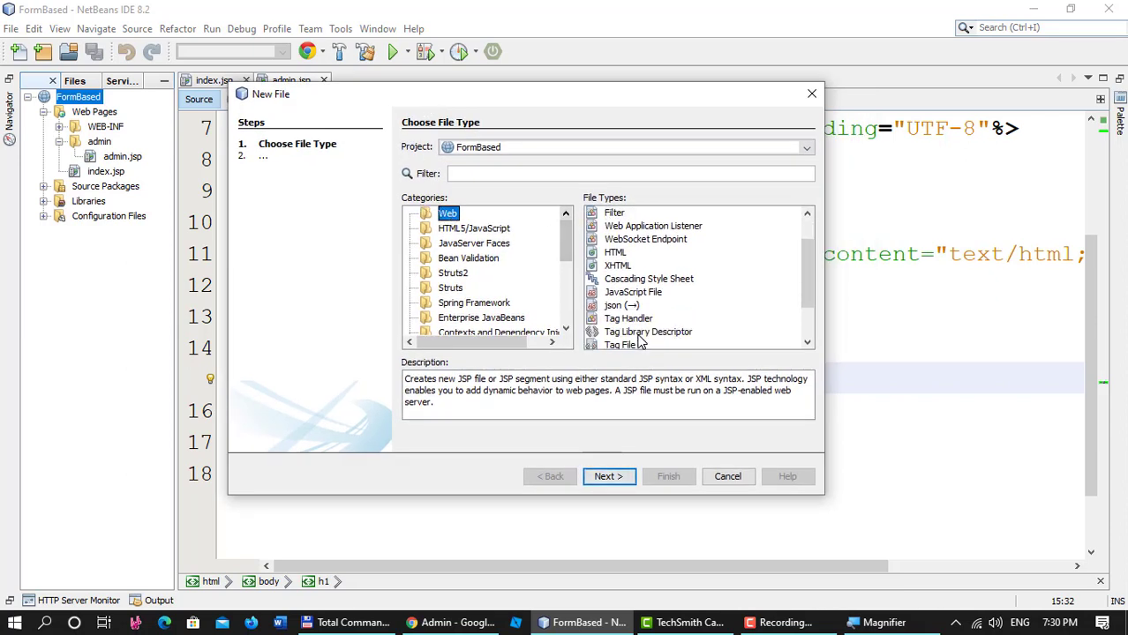
pyautogui.click(622, 342)
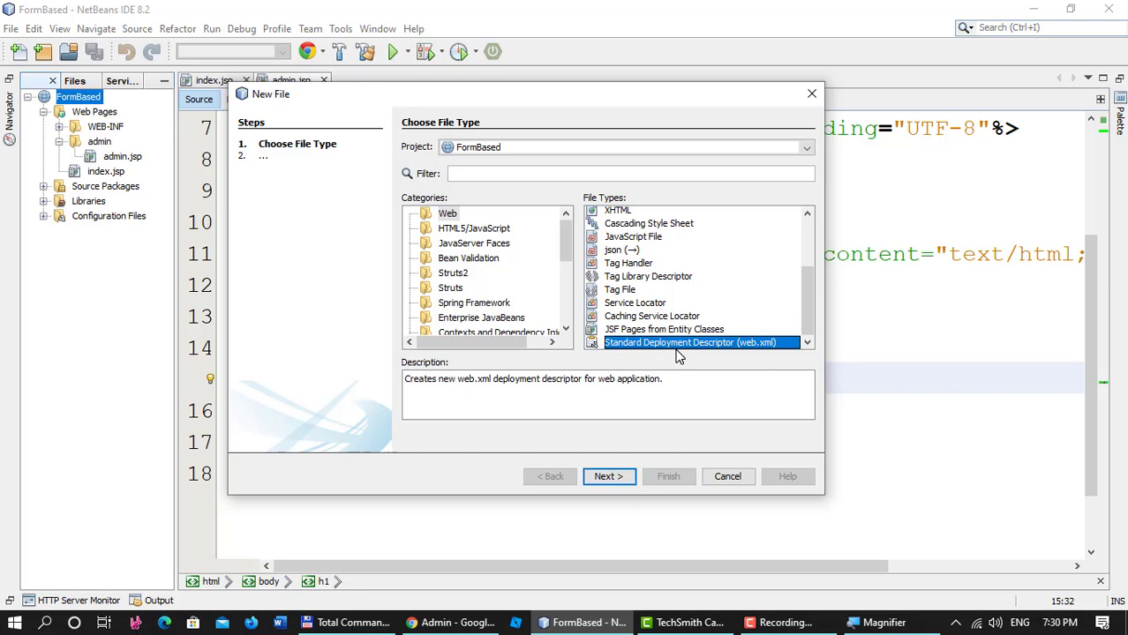
pyautogui.click(608, 477)
pyautogui.click(668, 477)
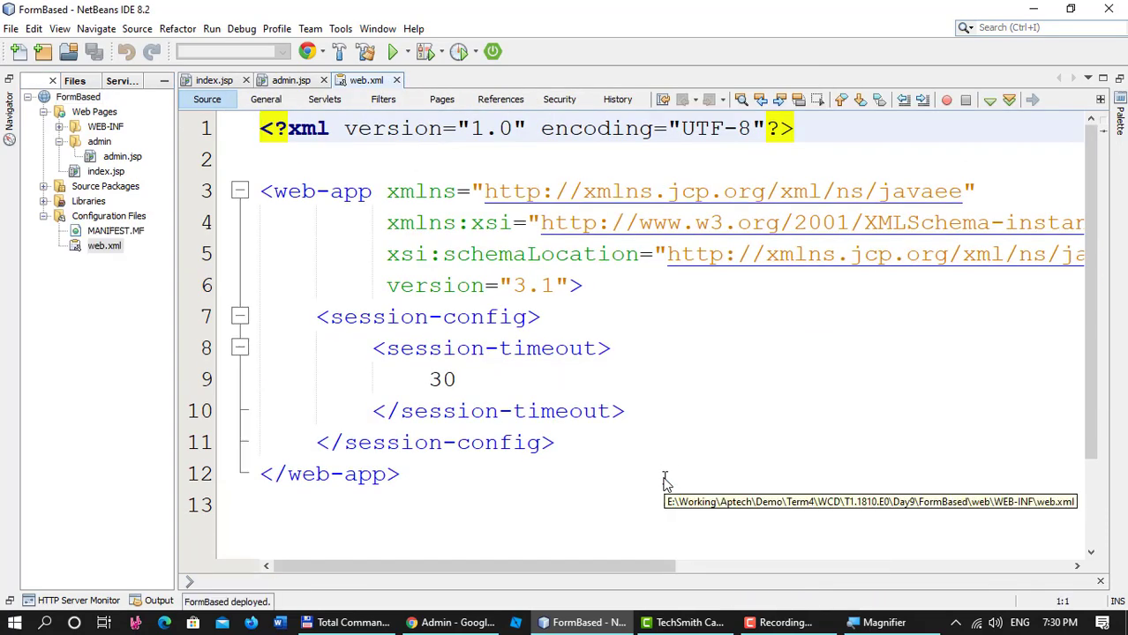
pyautogui.click(555, 349)
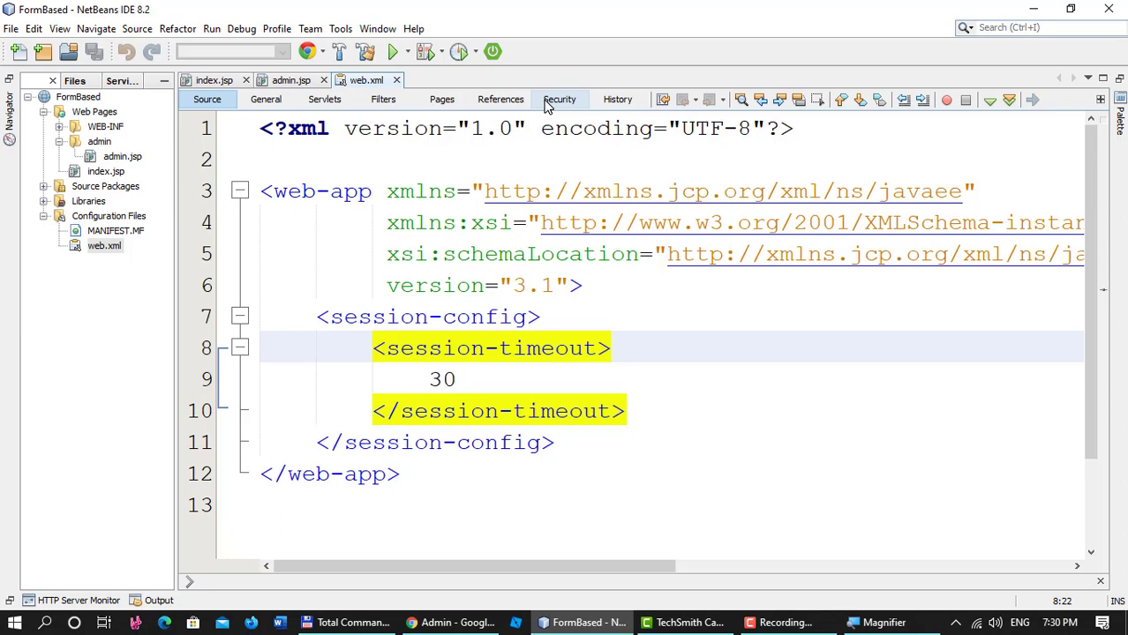
pyautogui.click(559, 99)
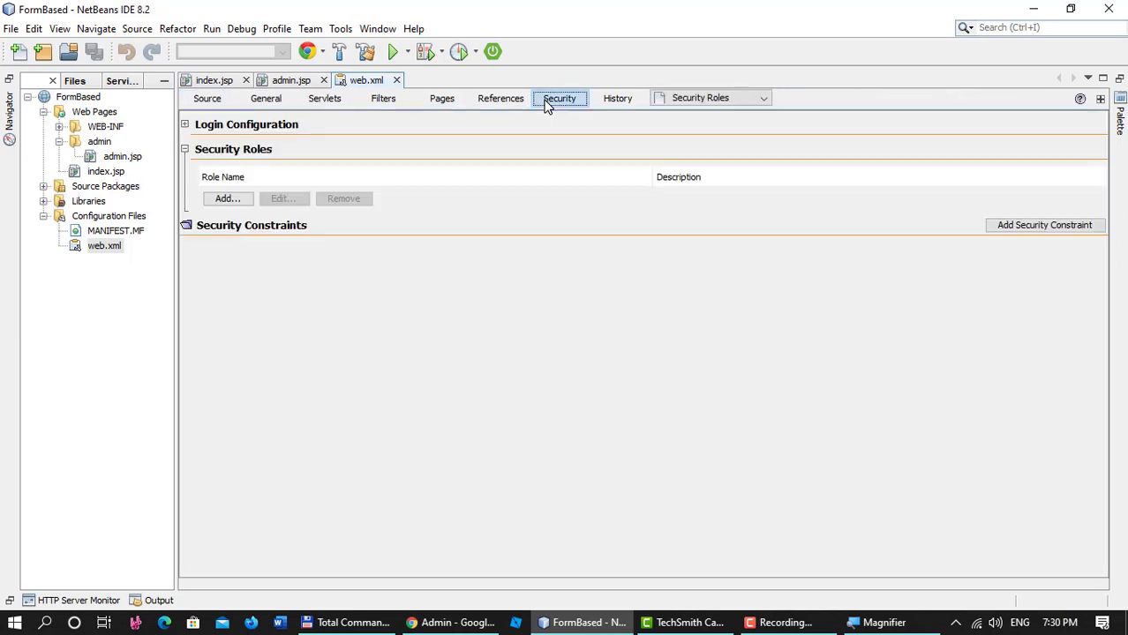
# Set web.xml's Login Configuration to Basic authentication.
pyautogui.click(184, 124)
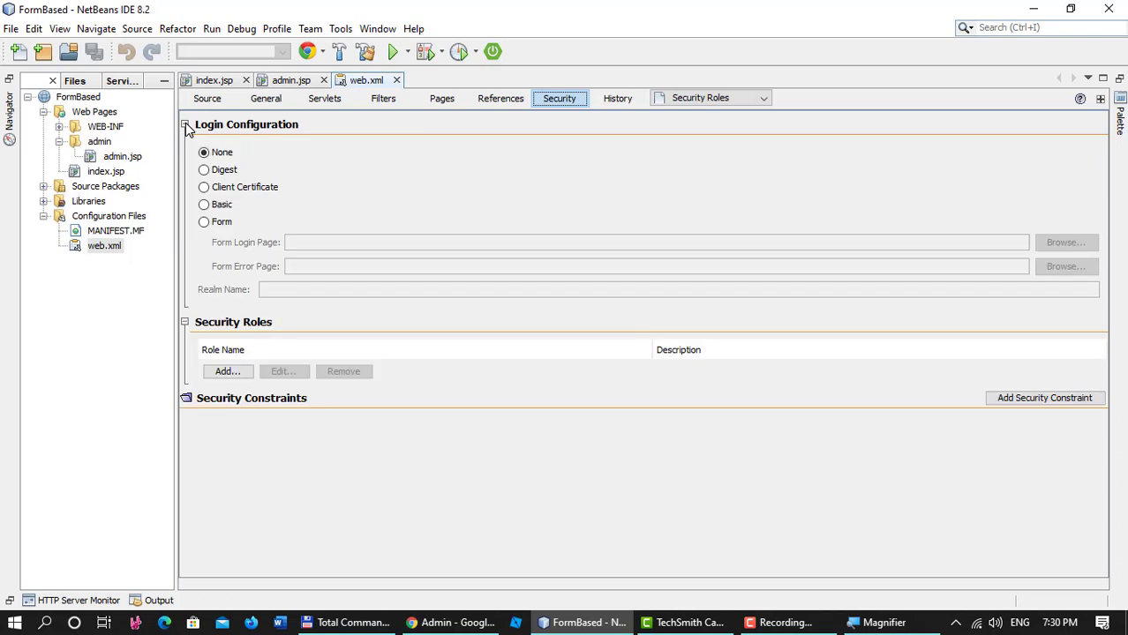
pyautogui.click(216, 206)
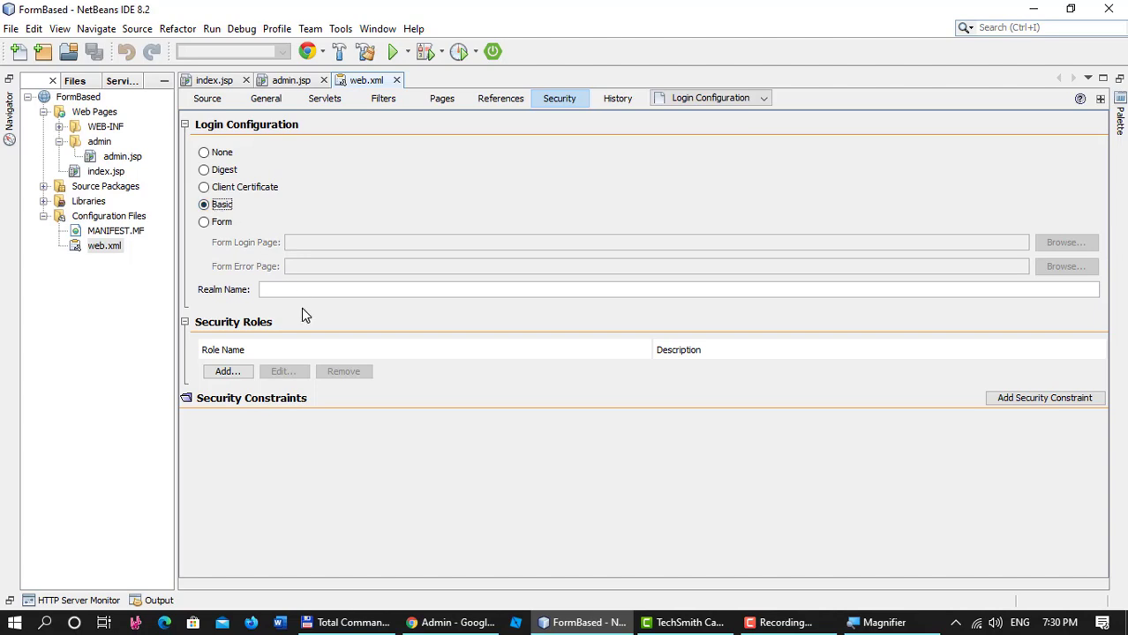
pyautogui.click(781, 622)
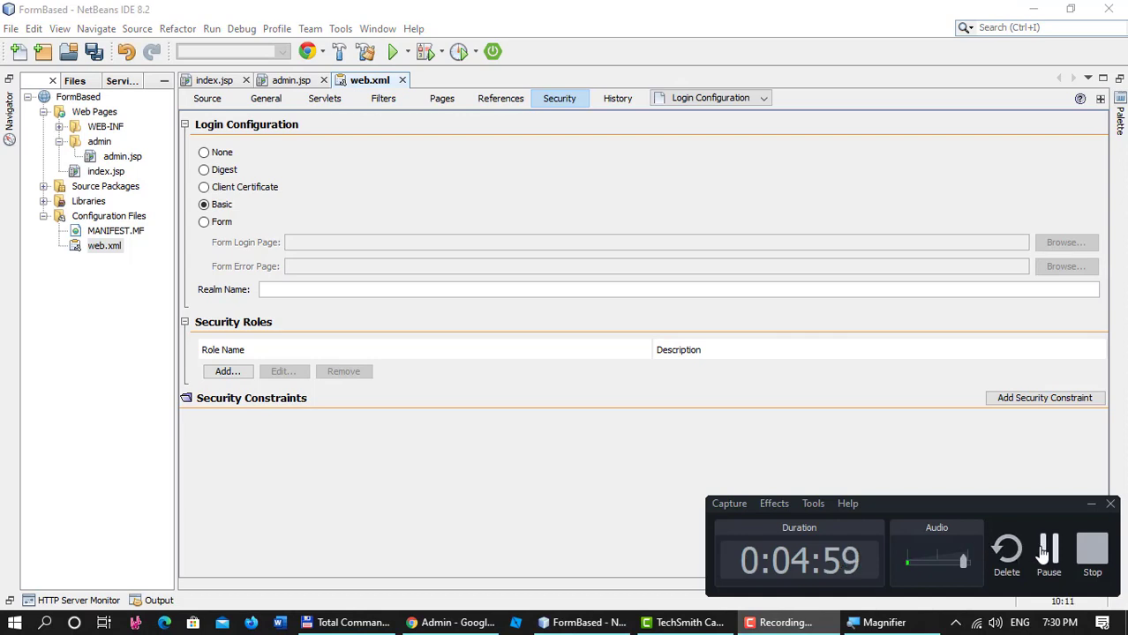
pyautogui.click(1047, 551)
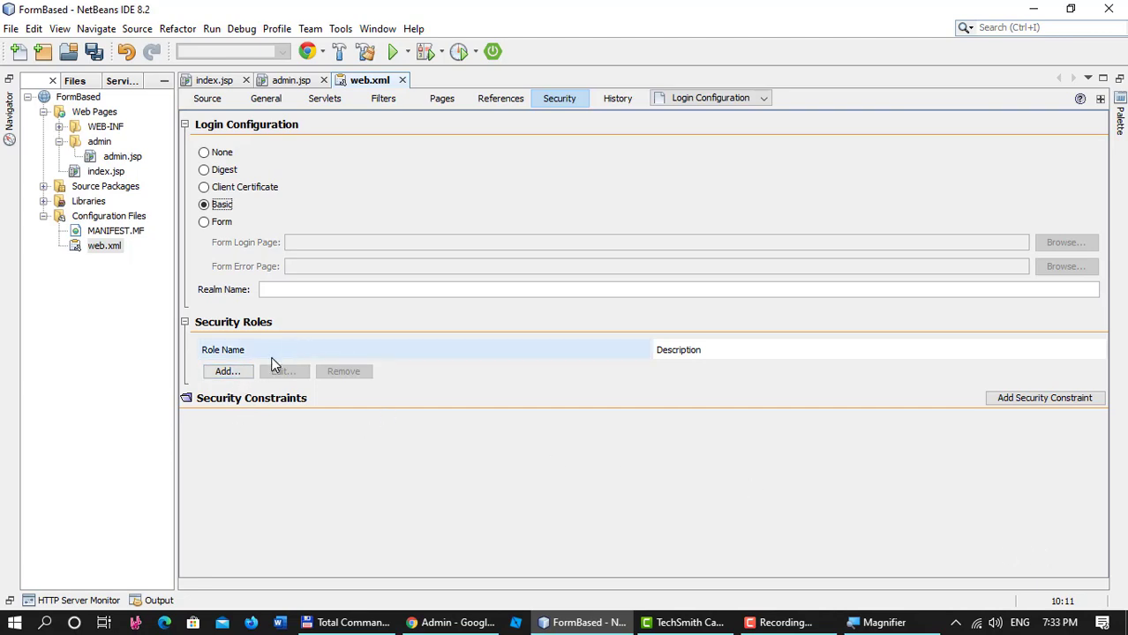
# Add a security role named admin to web.xml.
pyautogui.click(221, 371)
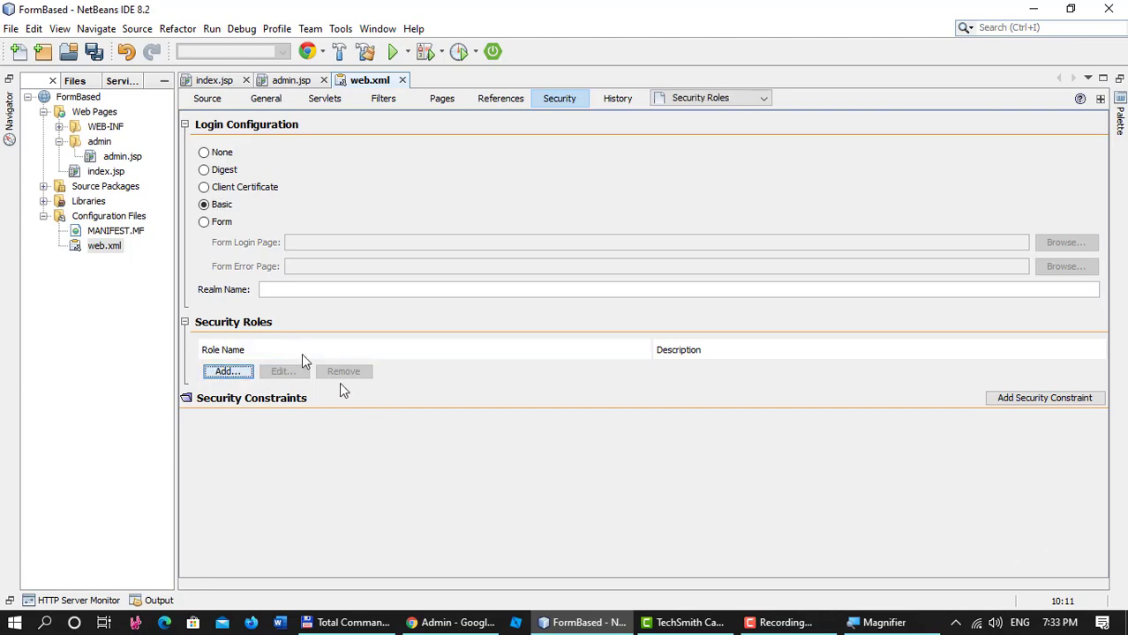
pyautogui.write('admin')
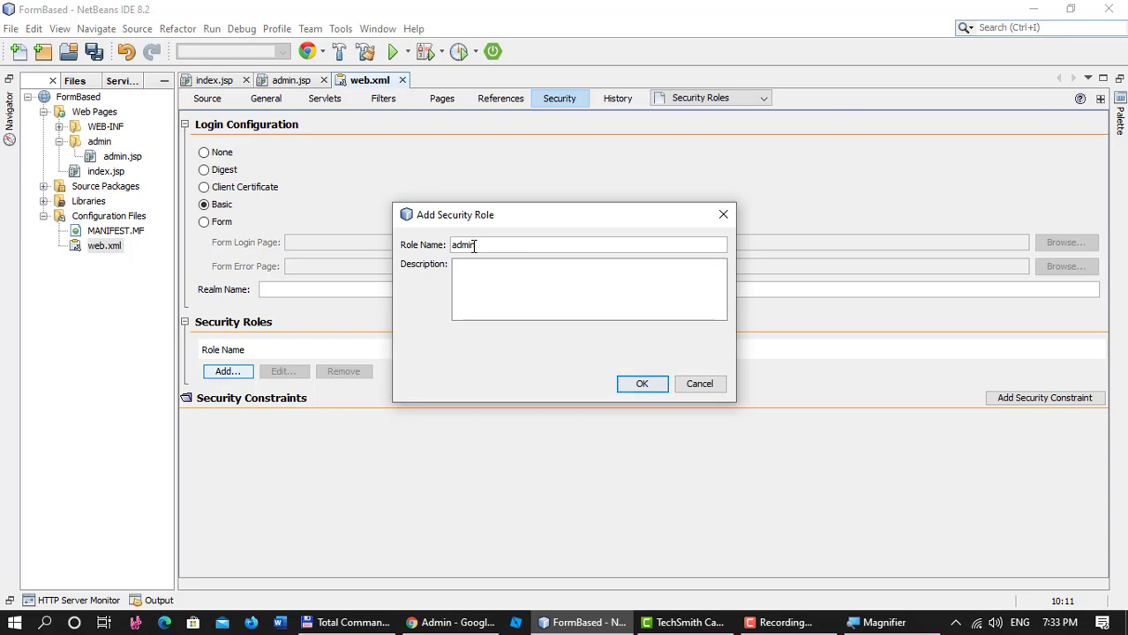
pyautogui.click(664, 391)
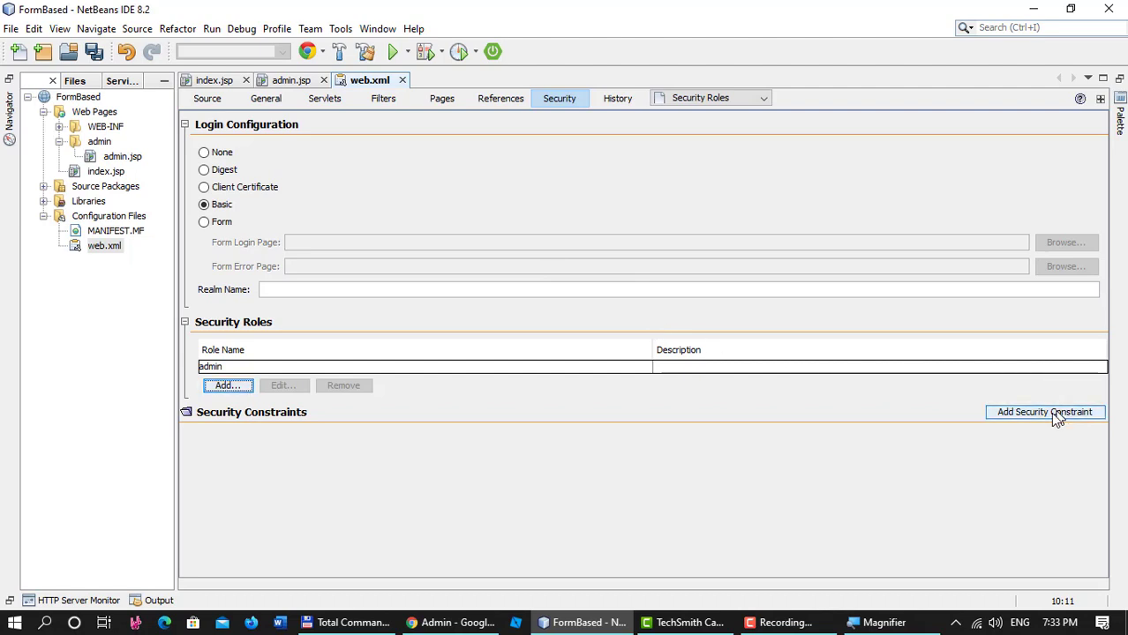
# Review web.xml source, selecting the BASIC login-config and admin security-role blocks.
pyautogui.click(201, 102)
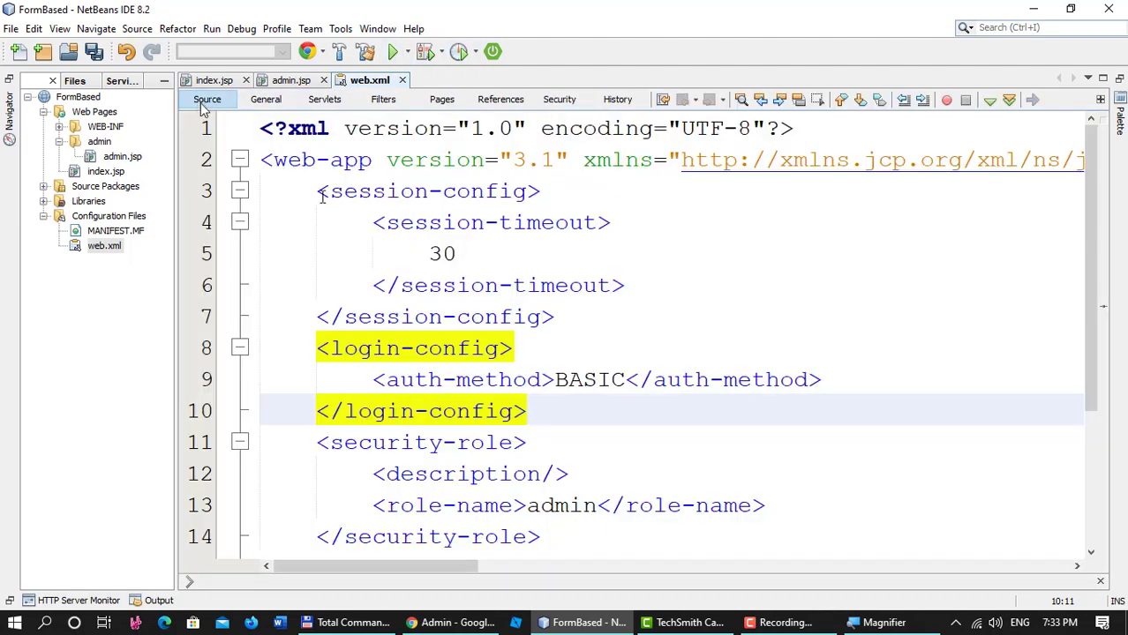
pyautogui.scroll(-1, 570, 292)
pyautogui.click(586, 317)
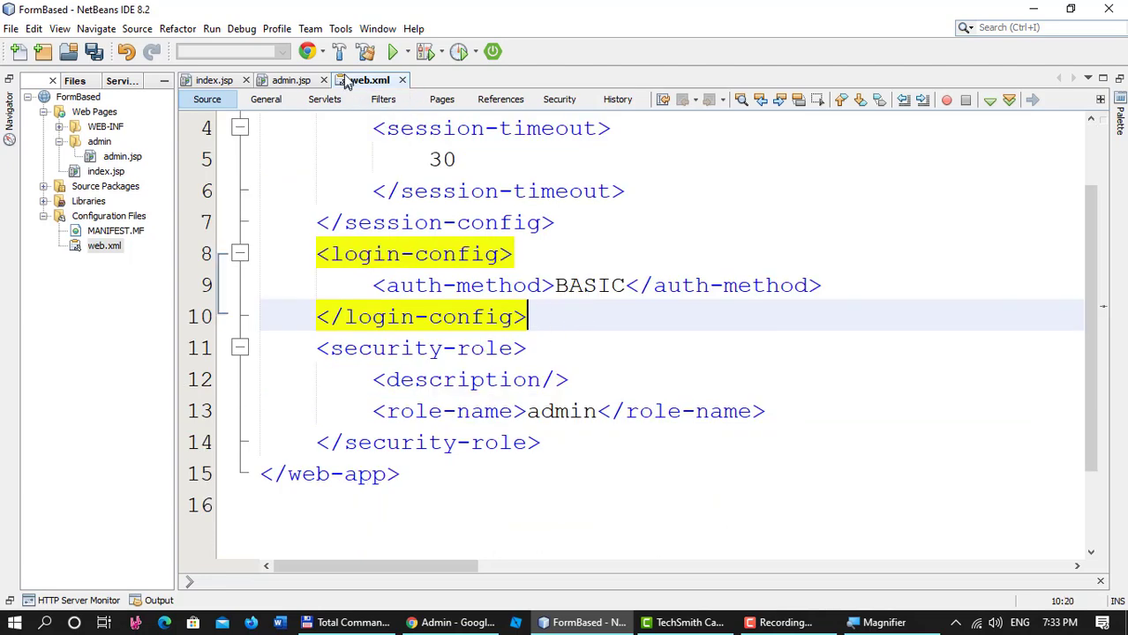
pyautogui.click(559, 100)
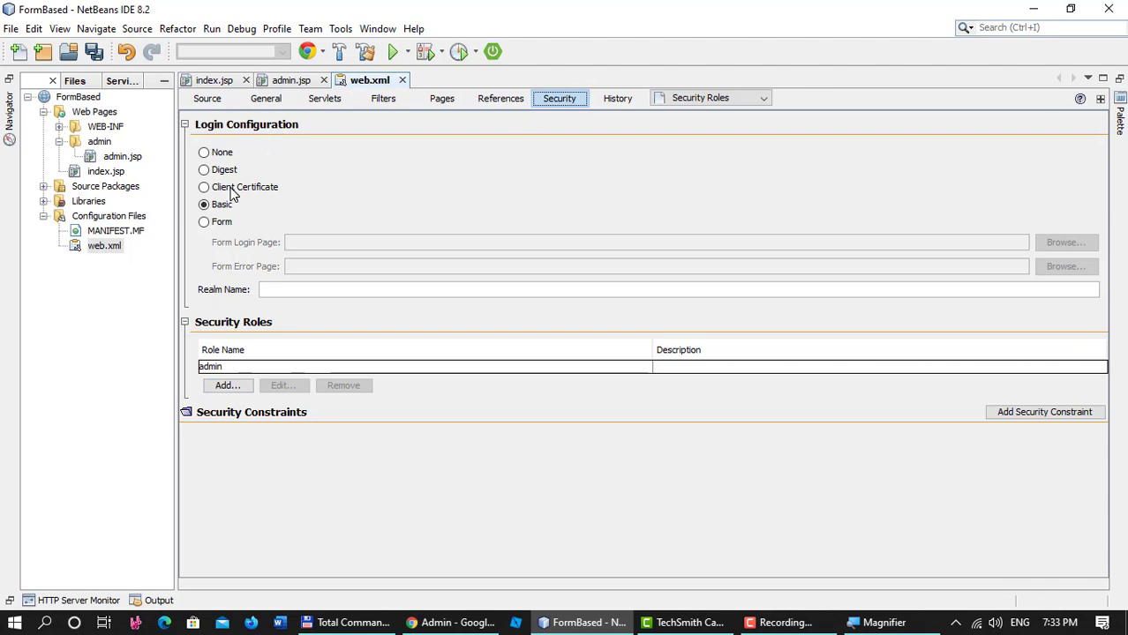
pyautogui.click(208, 99)
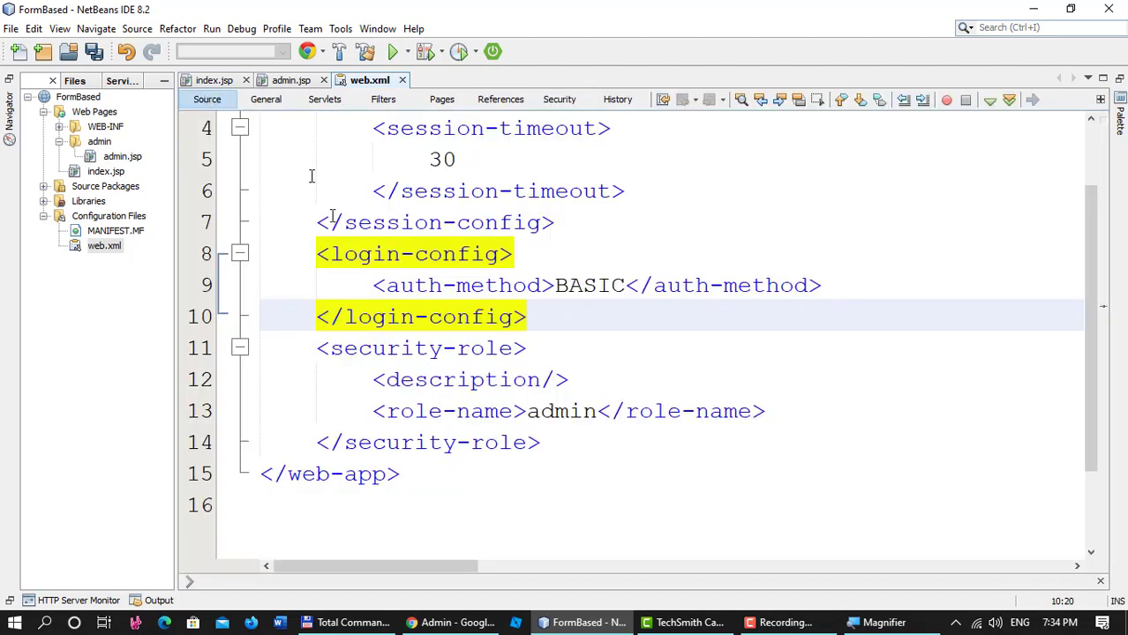
pyautogui.click(309, 255)
pyautogui.keyDown('shift'); pyautogui.click(575, 318); pyautogui.keyUp('shift')
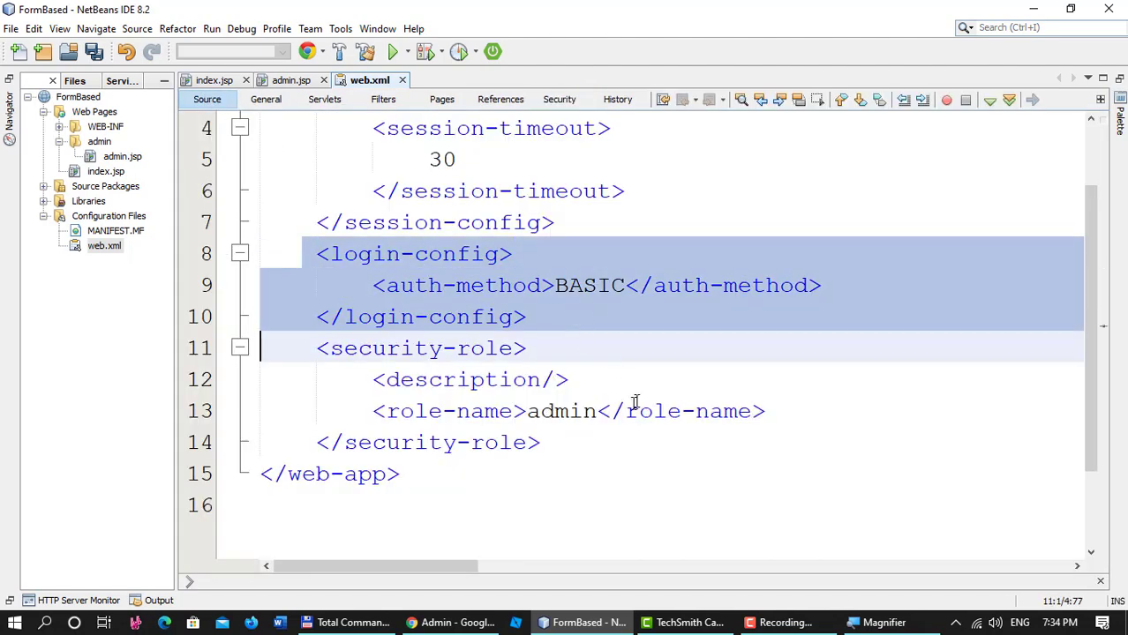
pyautogui.scroll(-1, 634, 396)
pyautogui.moveTo(323, 254); pyautogui.dragTo(644, 351)
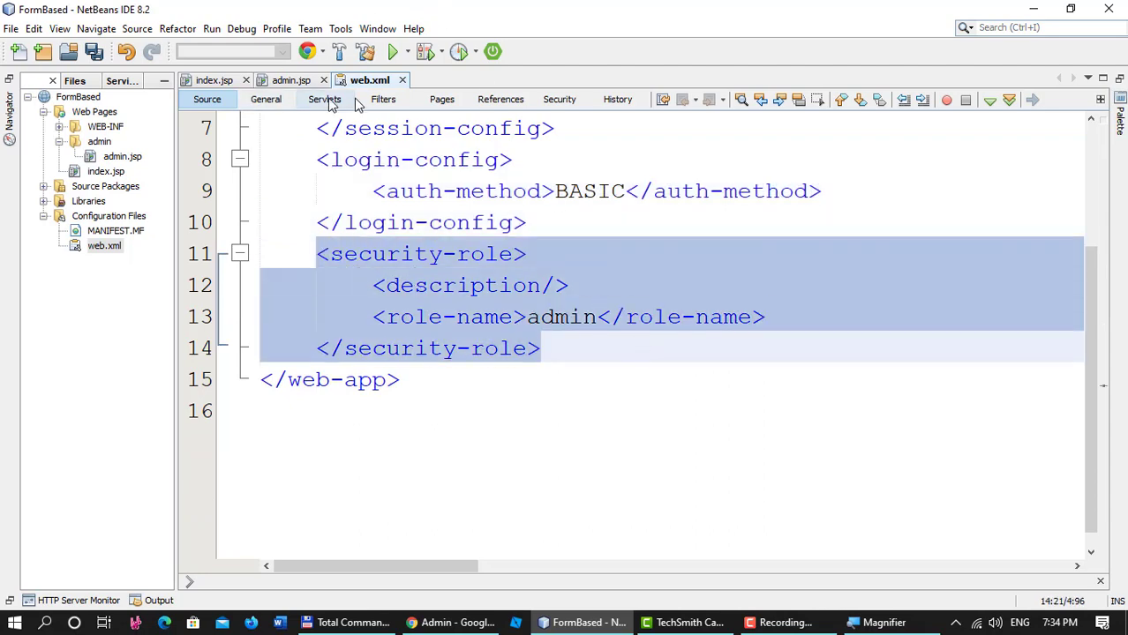
# Add security constraint Constraint1 and check its XML before returning to Security view.
pyautogui.click(557, 100)
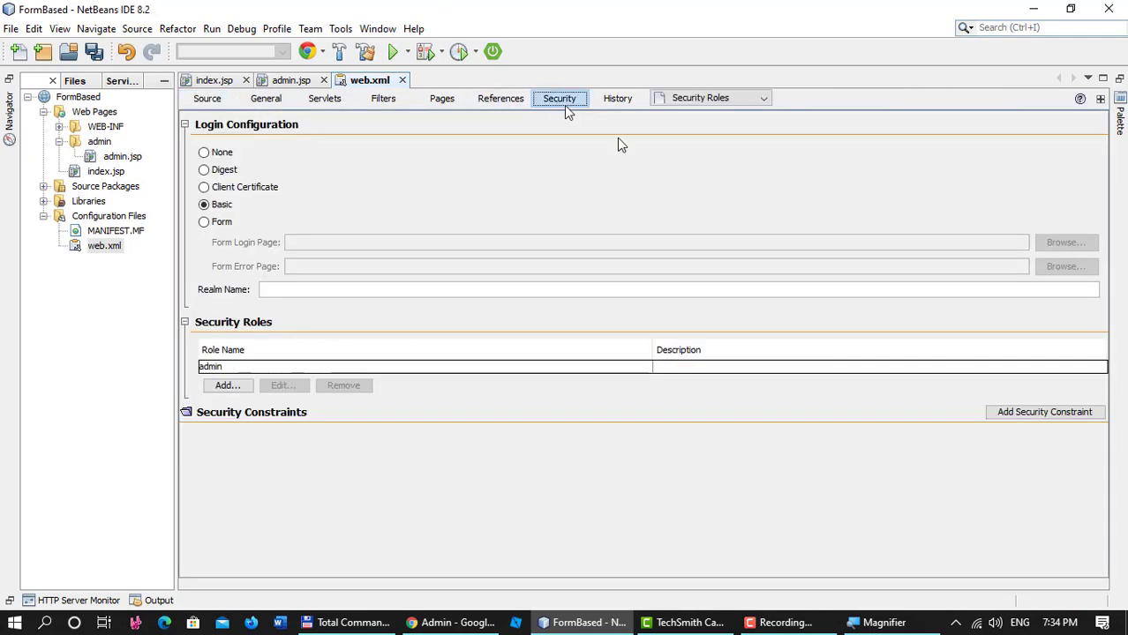
pyautogui.click(1046, 415)
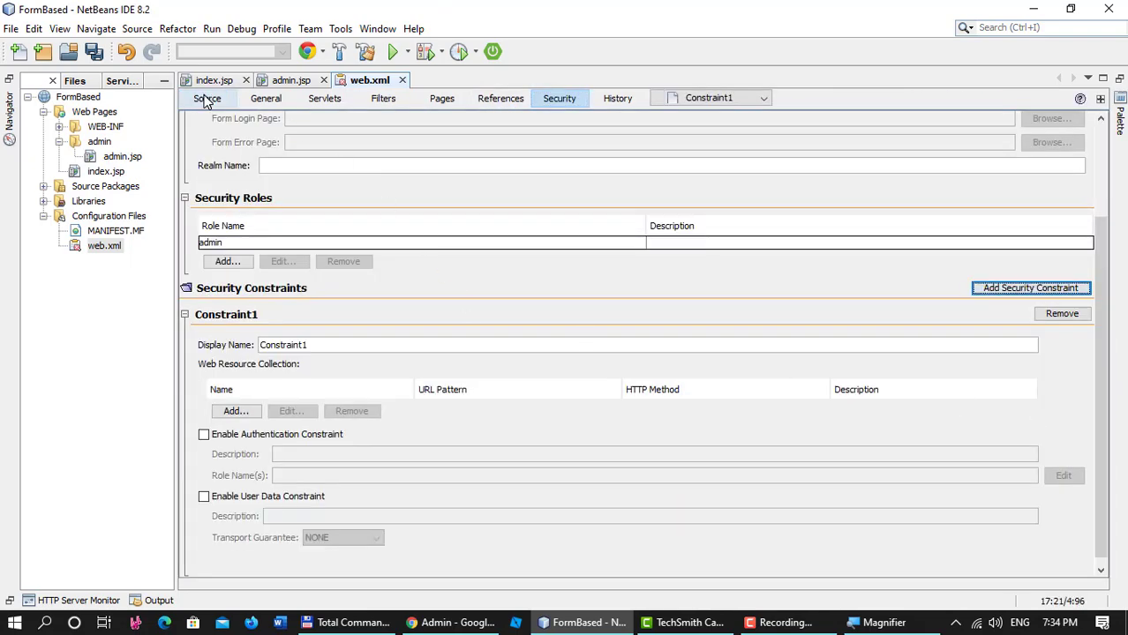
pyautogui.click(207, 98)
pyautogui.scroll(-1, 429, 355)
pyautogui.scroll(3, 429, 355)
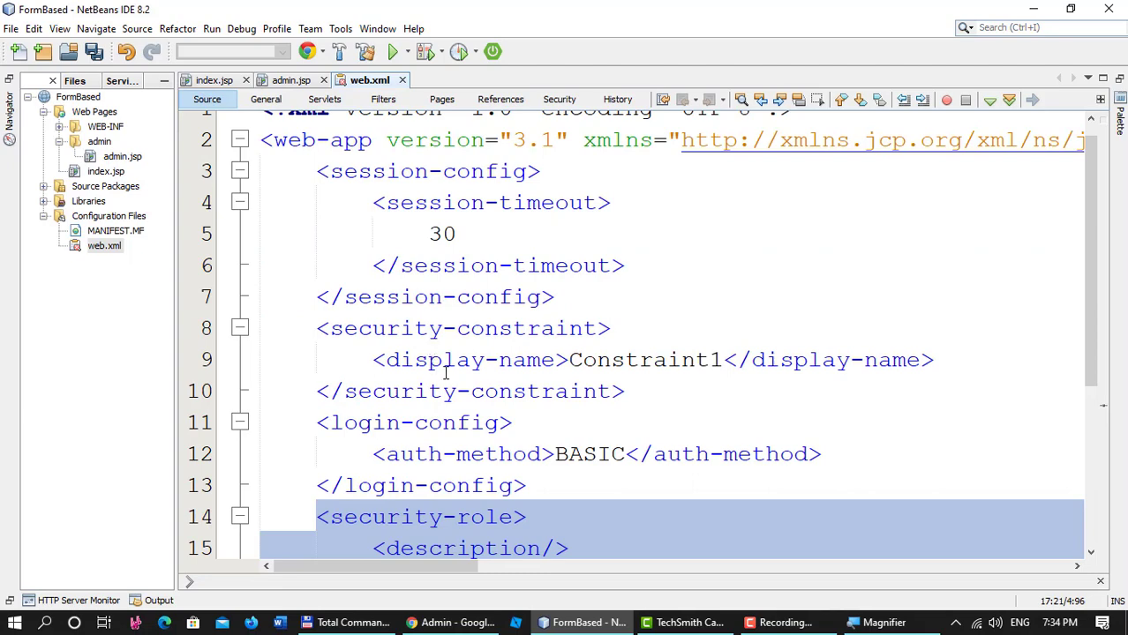
pyautogui.scroll(-1, 446, 375)
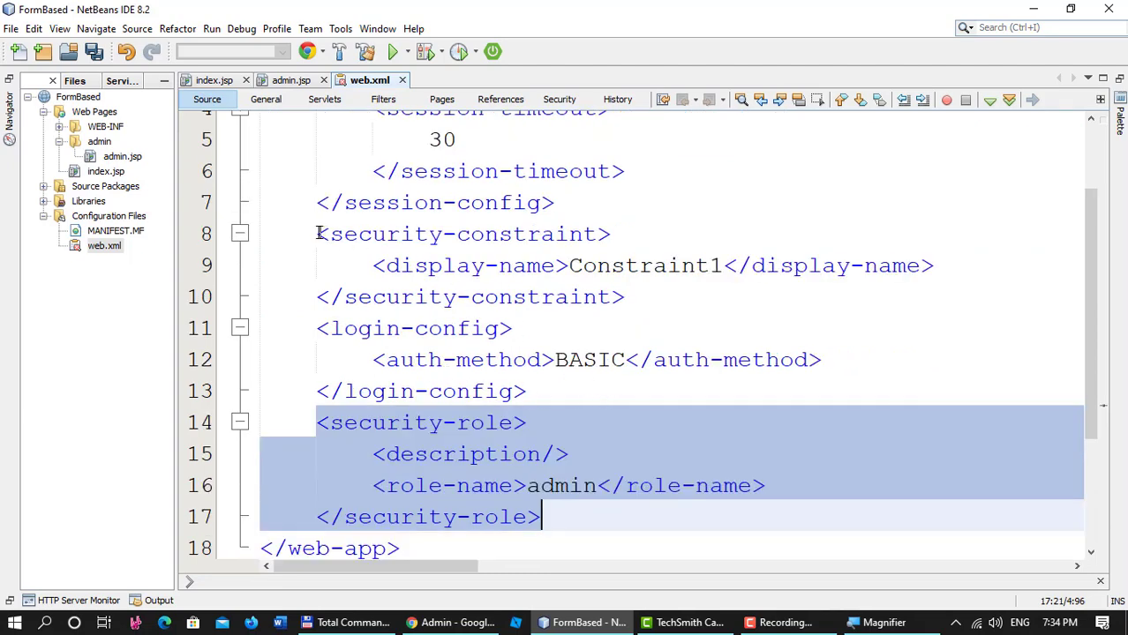
pyautogui.moveTo(320, 233); pyautogui.dragTo(644, 297)
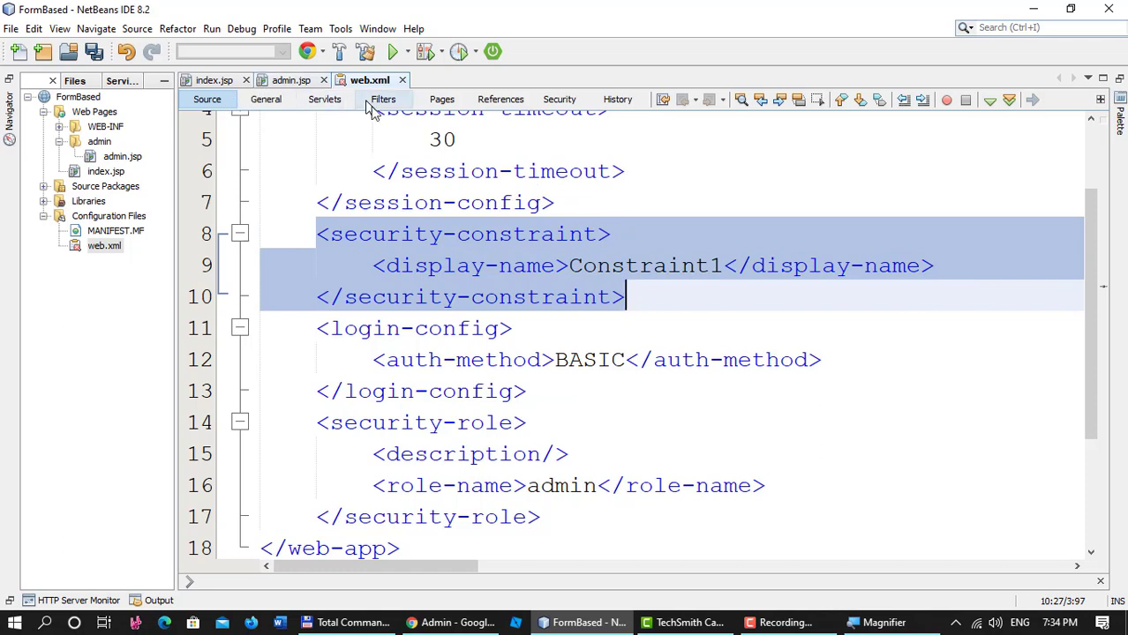
pyautogui.click(558, 100)
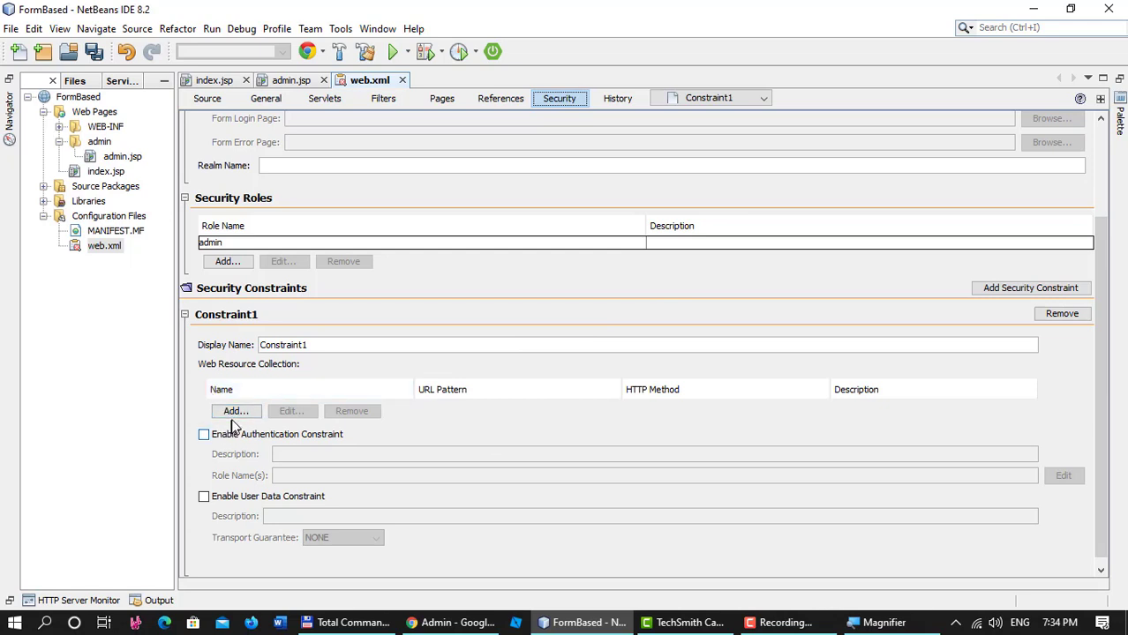
# Add a web resource collection named Admin with URL pattern /admin/* to Constraint1.
pyautogui.click(236, 412)
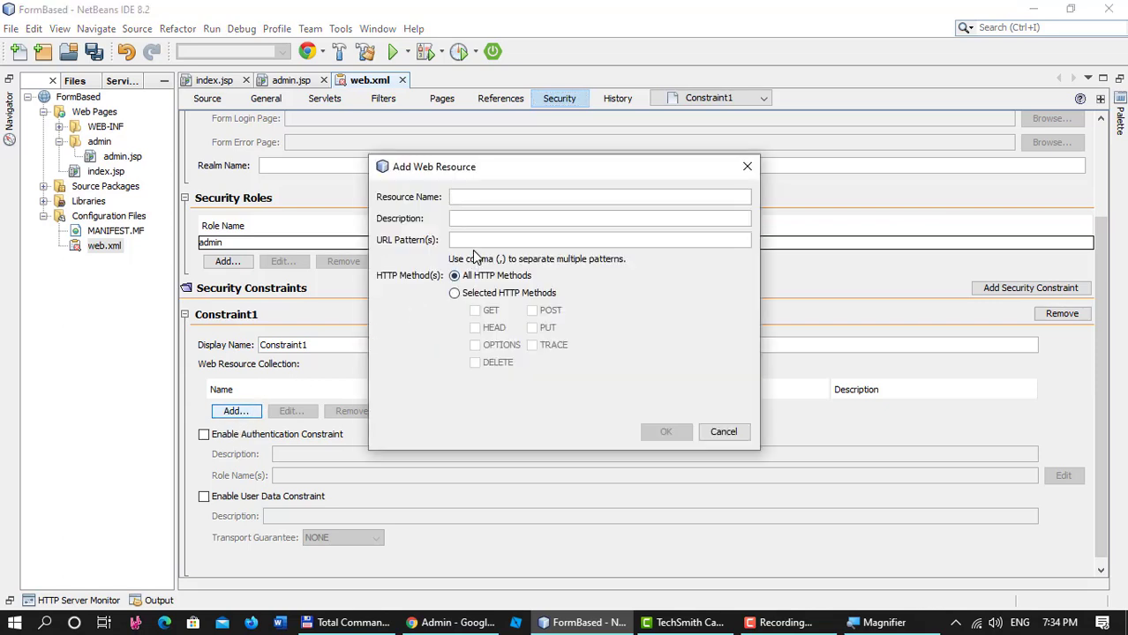
pyautogui.write('Admin')
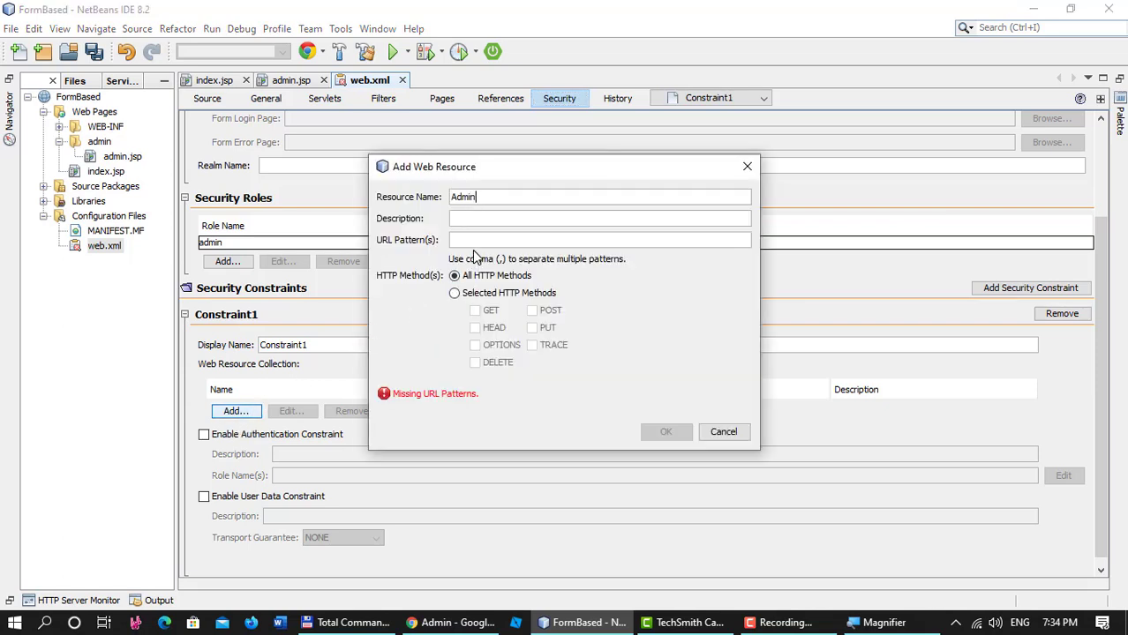
pyautogui.press('Tab')
pyautogui.write('/')
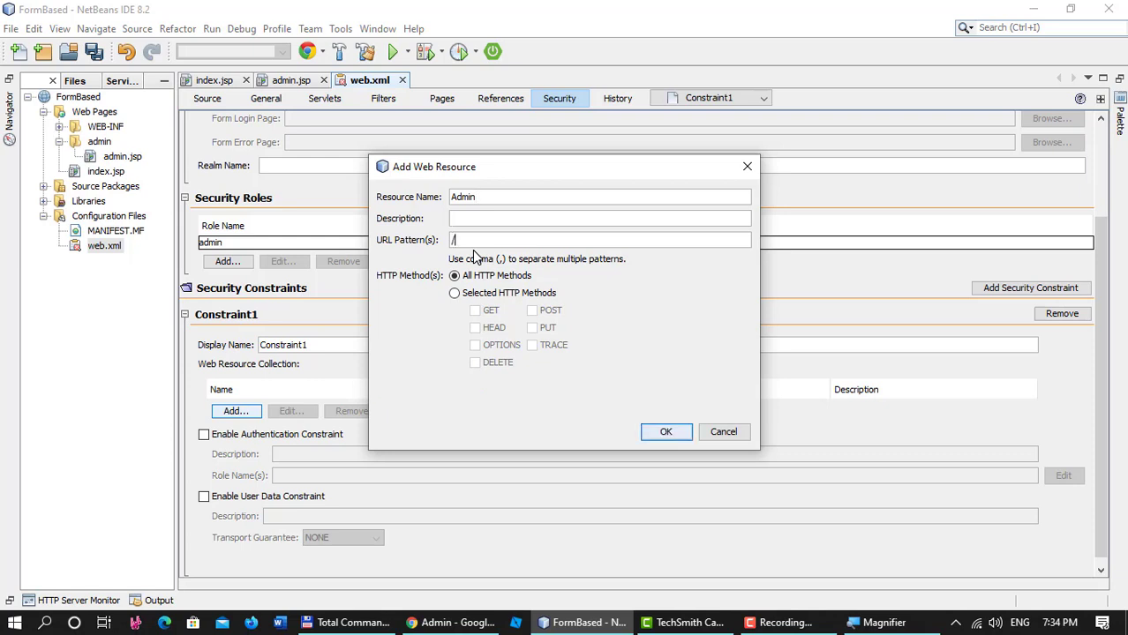
pyautogui.write('admin/*')
pyautogui.click(664, 432)
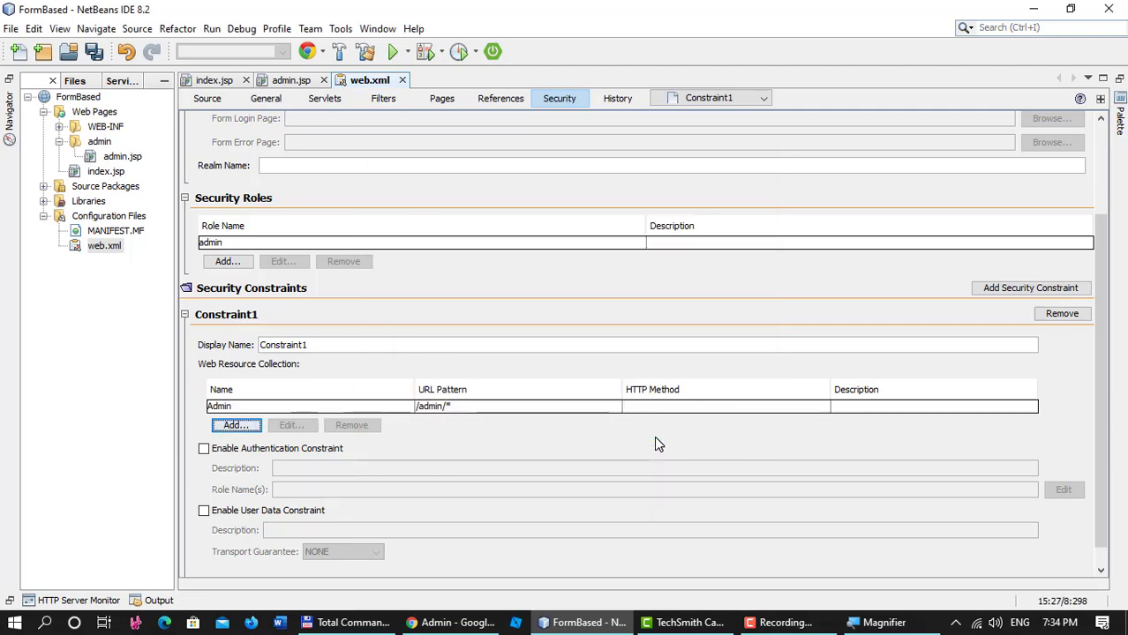
# Show web.xml as XML source to inspect the Constraint1 definition.
pyautogui.click(213, 81)
pyautogui.click(369, 80)
pyautogui.click(206, 99)
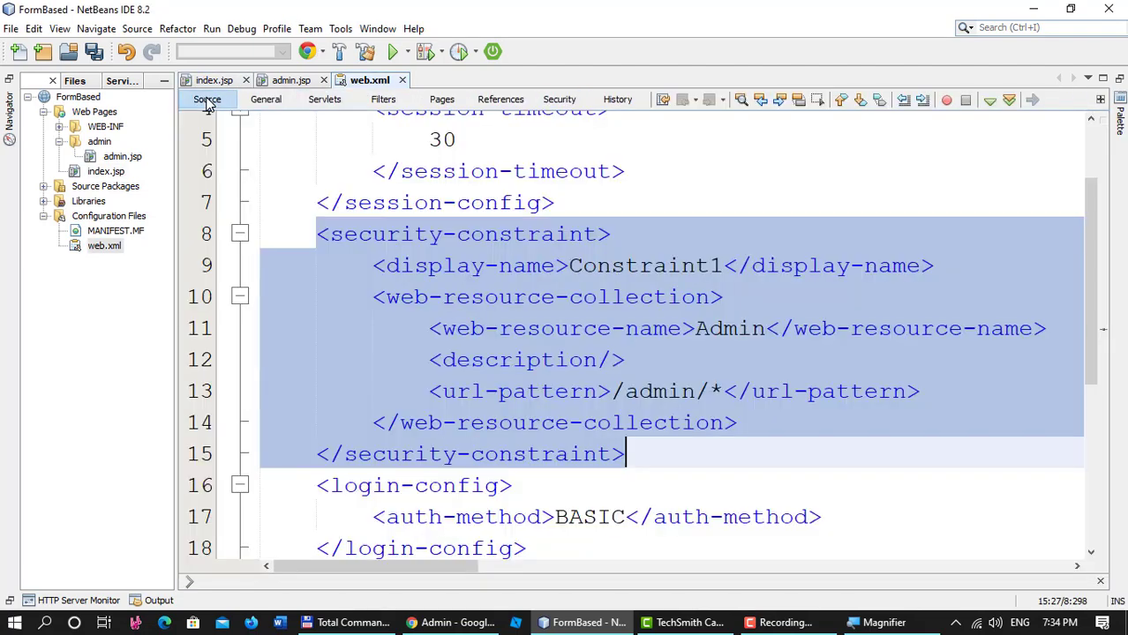
pyautogui.click(395, 248)
# Review Constraint1's display-name and resource collection XML, then enable its authentication constraint.
pyautogui.click(376, 297)
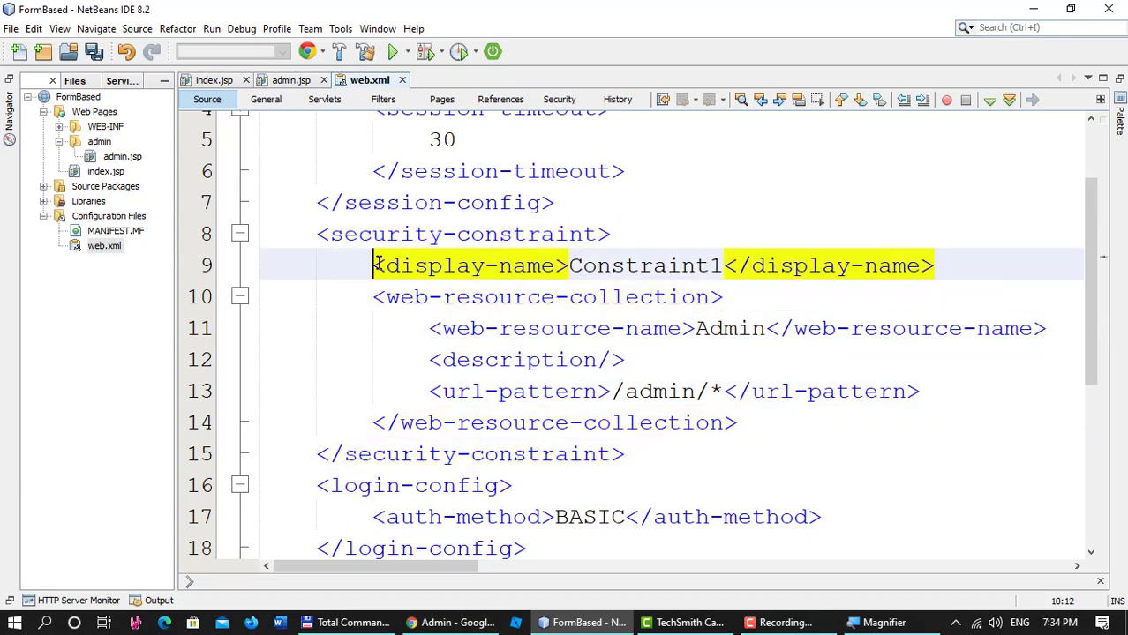
pyautogui.moveTo(374, 265); pyautogui.dragTo(780, 265)
pyautogui.click(580, 297)
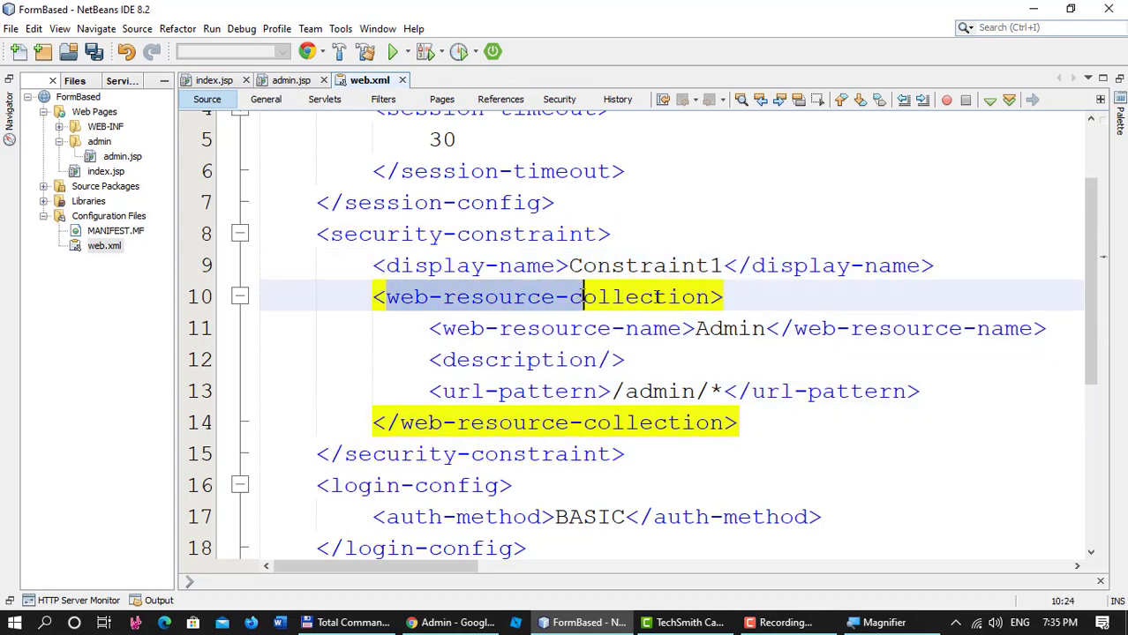
pyautogui.moveTo(376, 297); pyautogui.dragTo(836, 422)
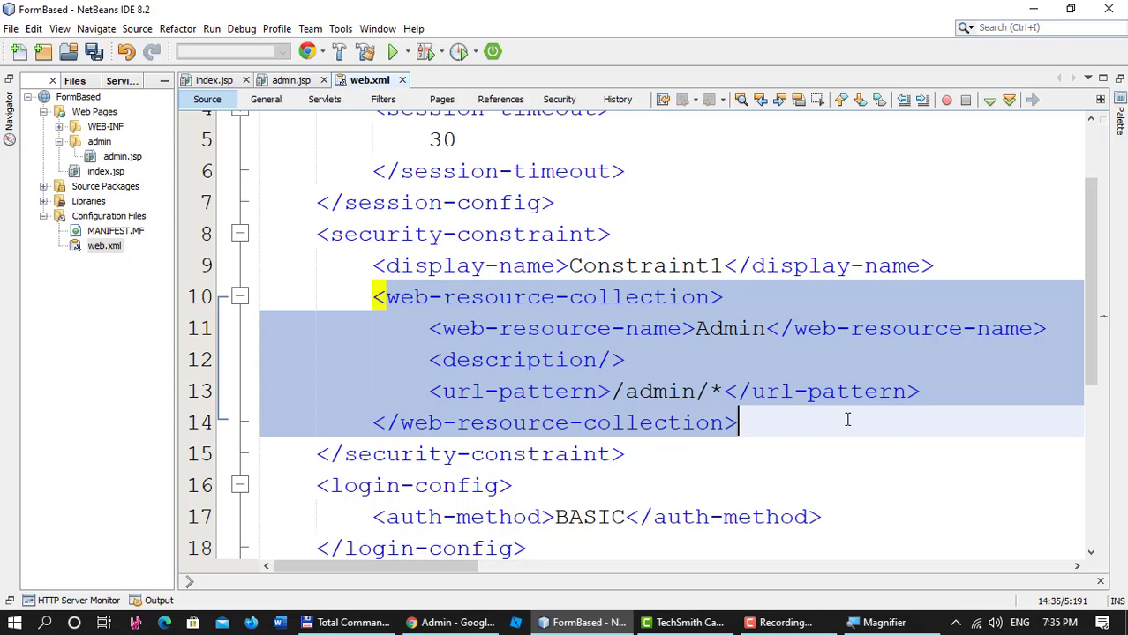
pyautogui.click(781, 622)
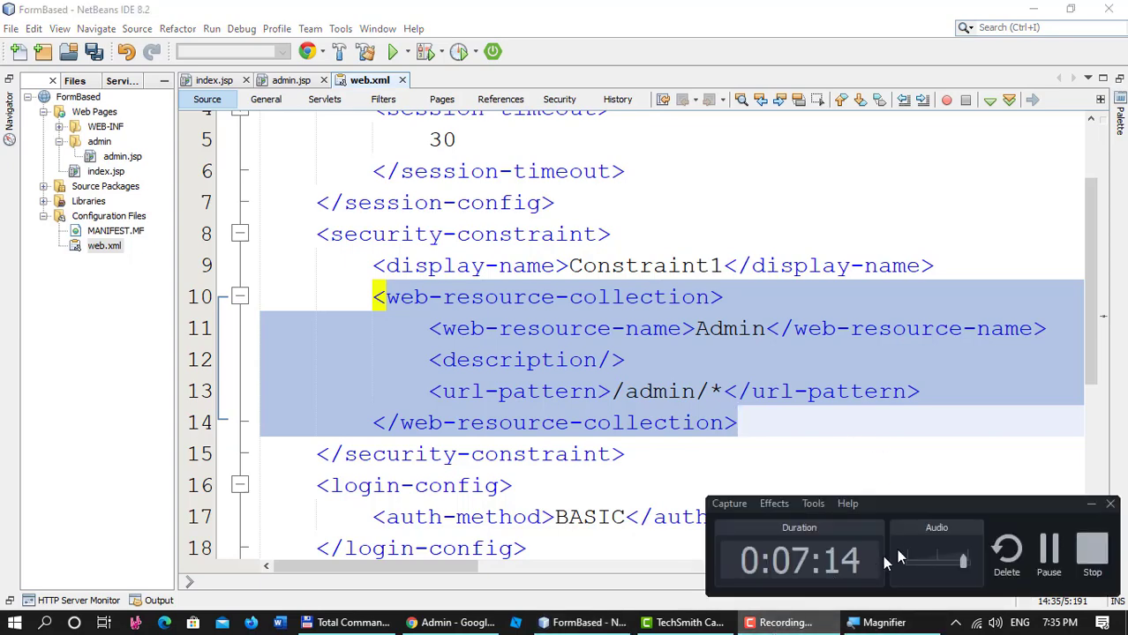
pyautogui.click(1047, 552)
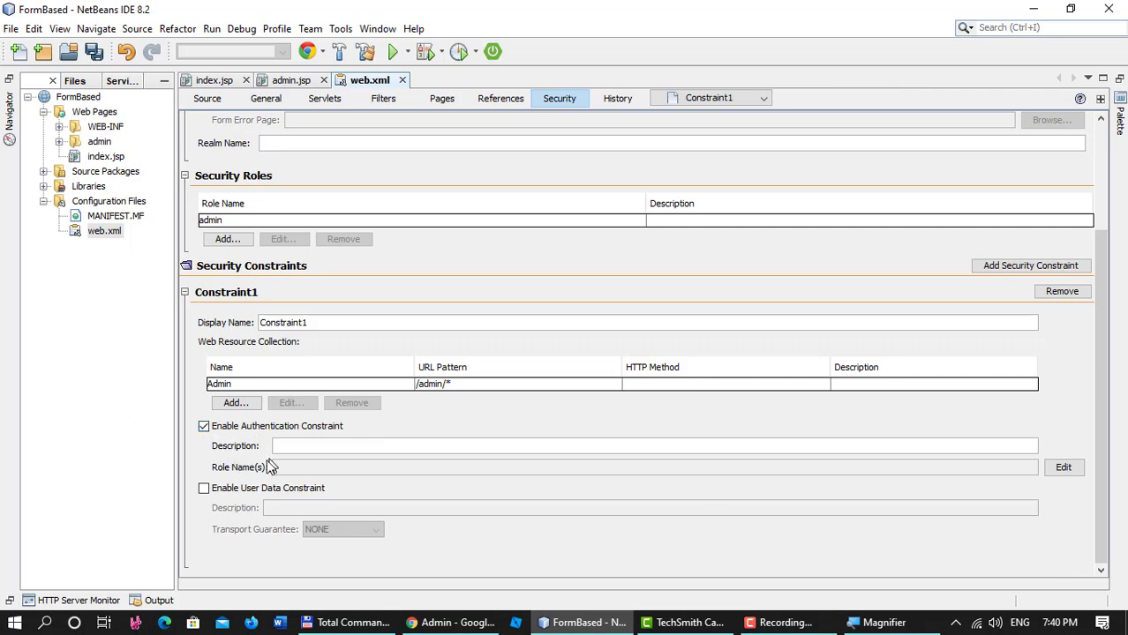
# Add admin as Constraint1's required role name and save web.xml.
pyautogui.click(1070, 469)
pyautogui.click(357, 192)
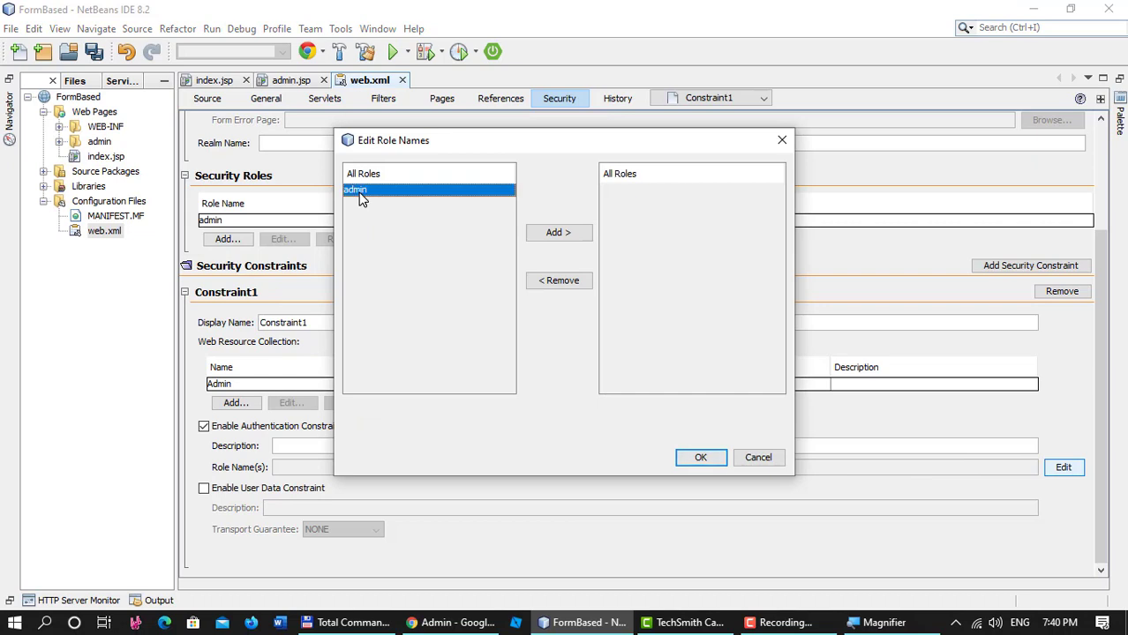
pyautogui.click(556, 233)
pyautogui.click(700, 457)
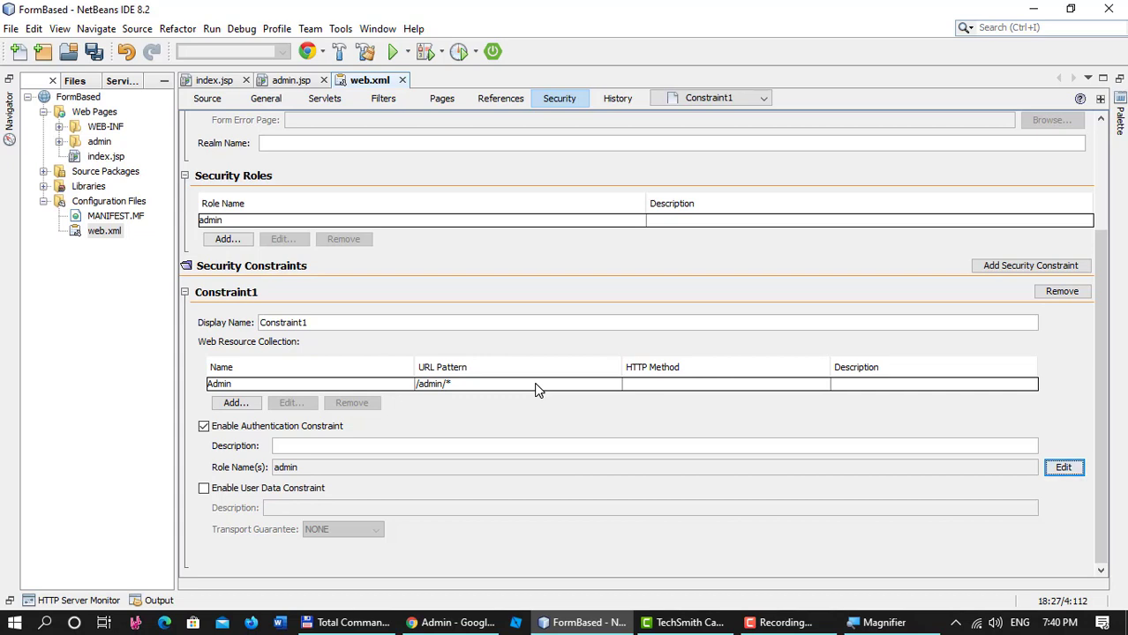
pyautogui.hotkey('ctrl', 's')
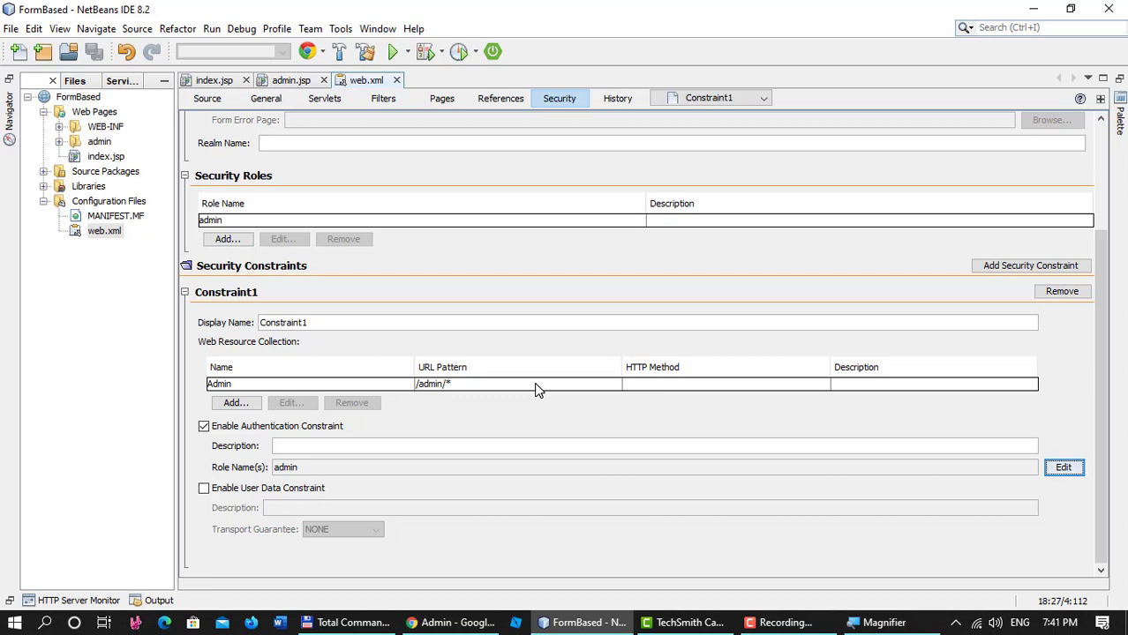
# Create a GlassFish Descriptor (glassfish-web.xml) in the FormBased project's WEB-INF folder.
pyautogui.hotkey('ctrl', '1')
pyautogui.rightClick(76, 100)
pyautogui.moveTo(138, 106)
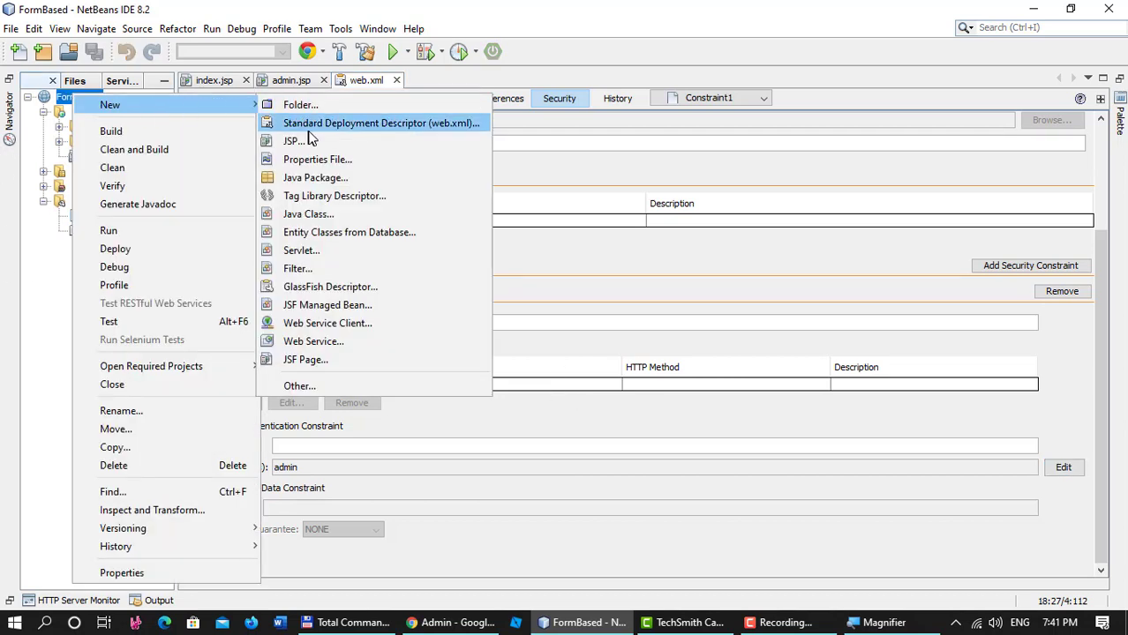
pyautogui.click(352, 390)
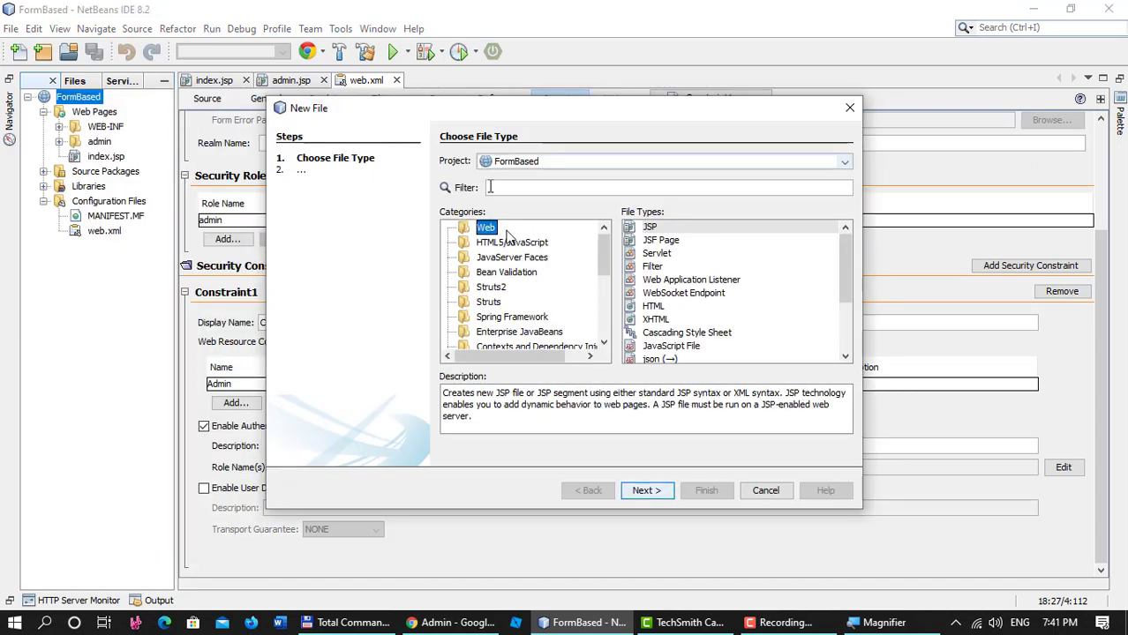
pyautogui.scroll(-5, 508, 279)
pyautogui.click(491, 319)
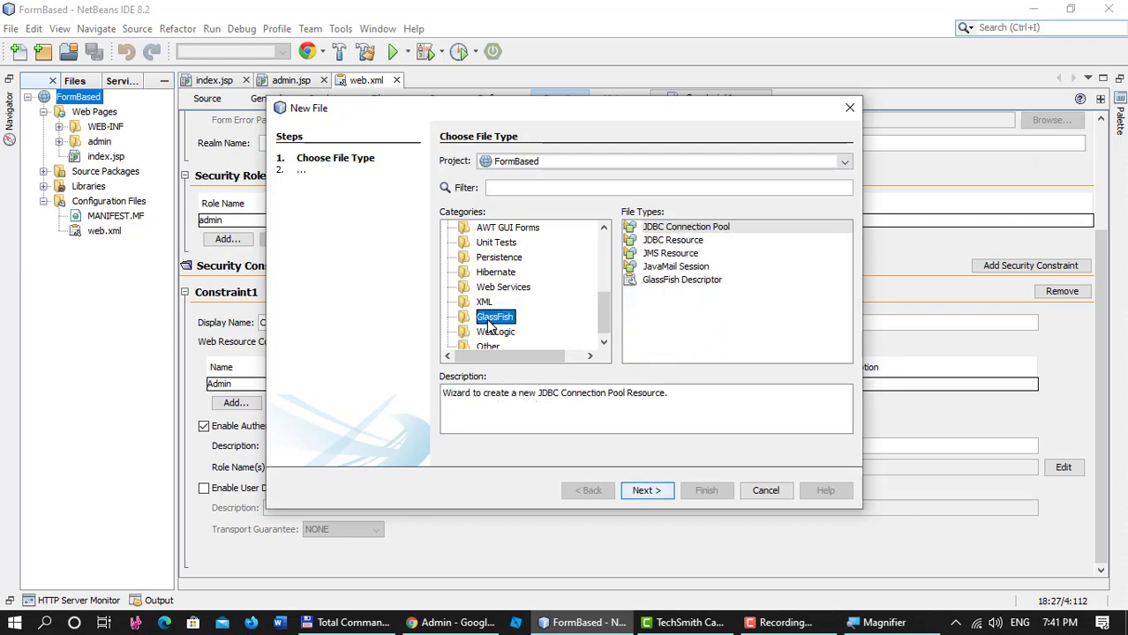
pyautogui.click(702, 280)
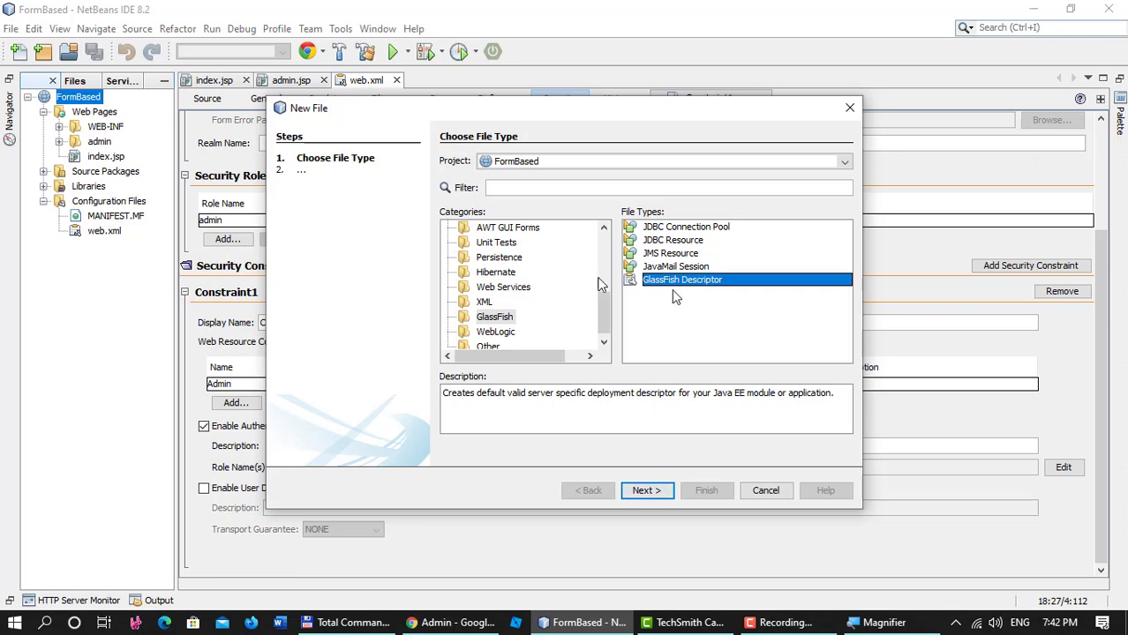
pyautogui.click(645, 491)
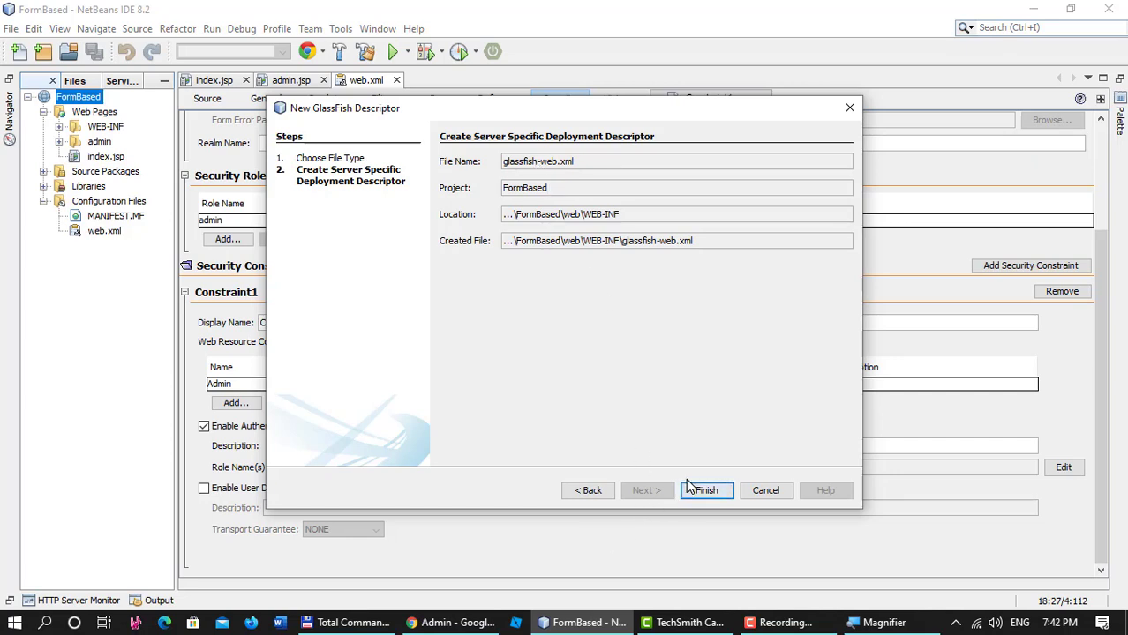
pyautogui.click(717, 494)
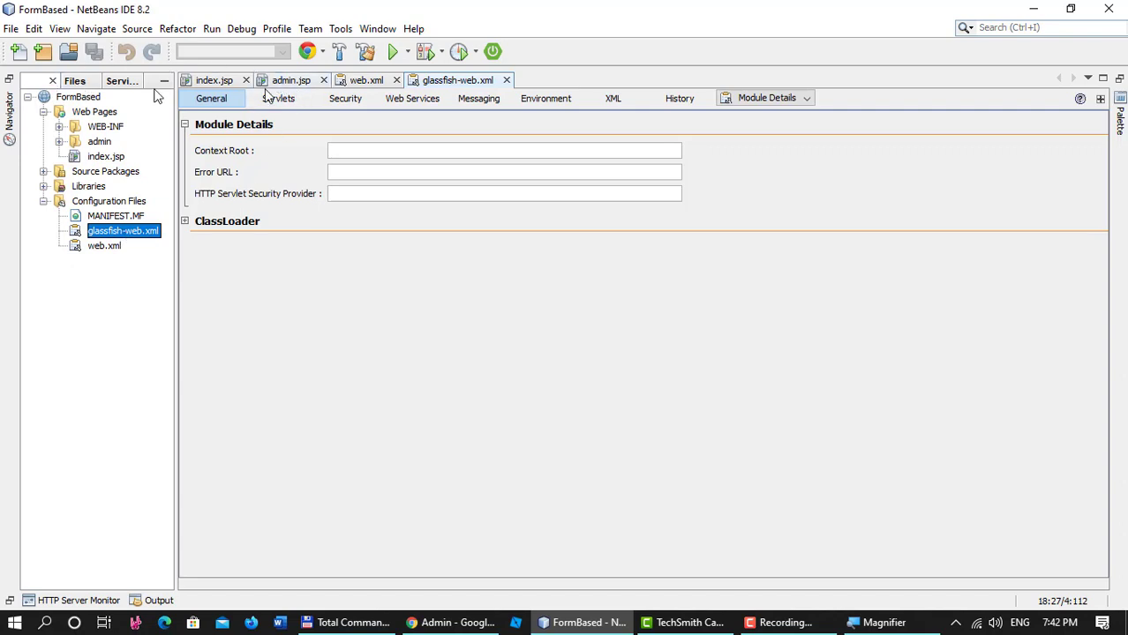
# Map the admin security role to group admin in glassfish-web.xml and save.
pyautogui.click(344, 99)
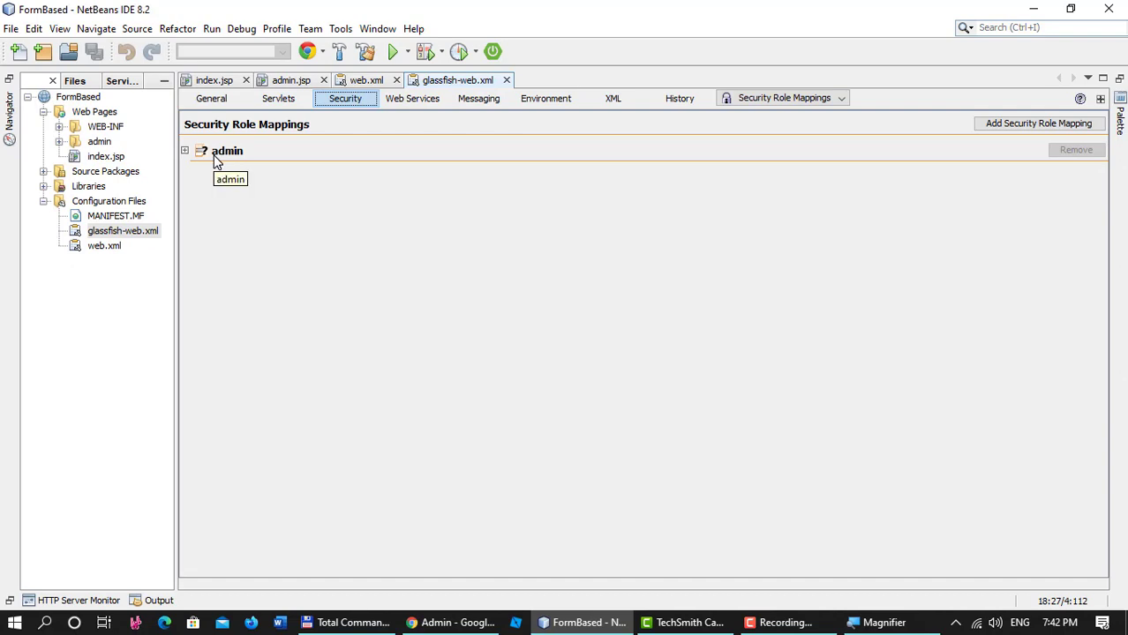
pyautogui.click(184, 151)
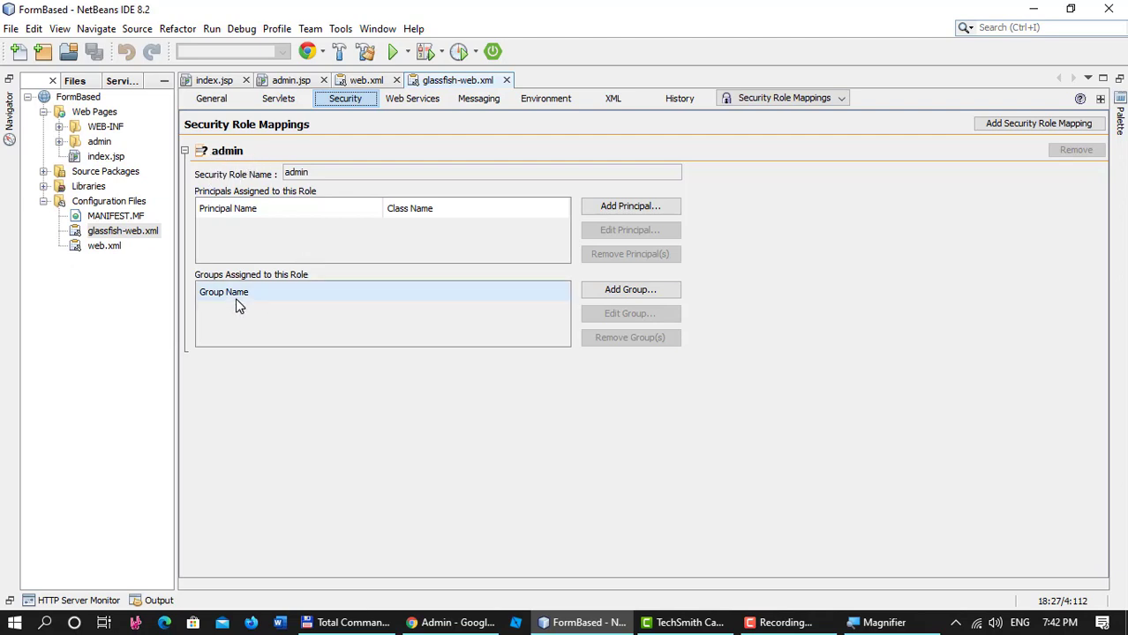
pyautogui.click(624, 297)
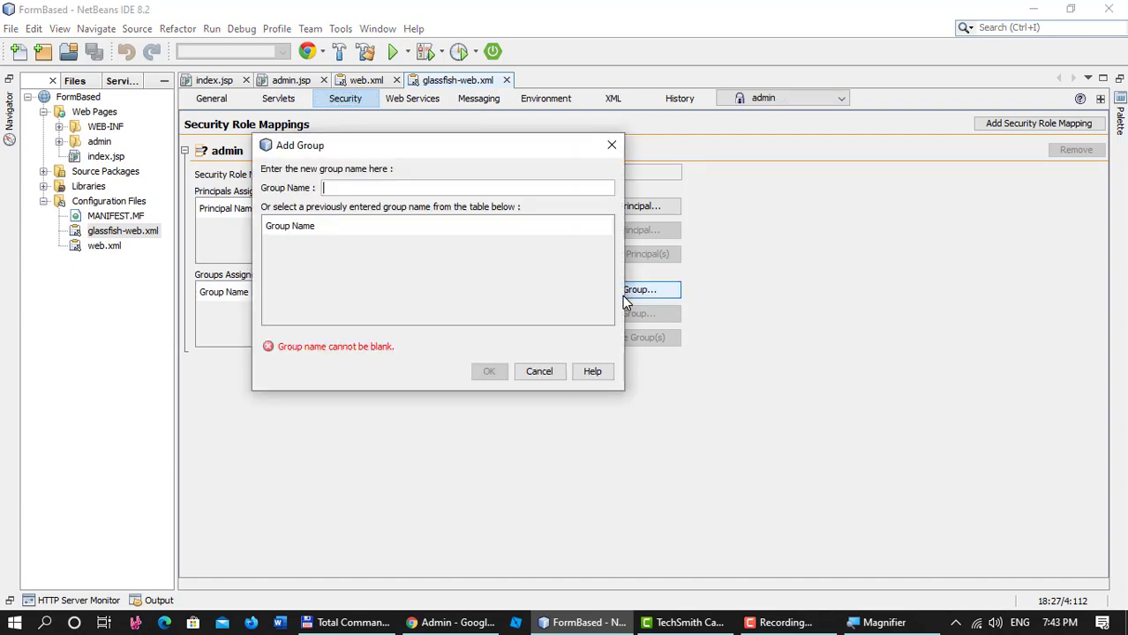
pyautogui.write('admin')
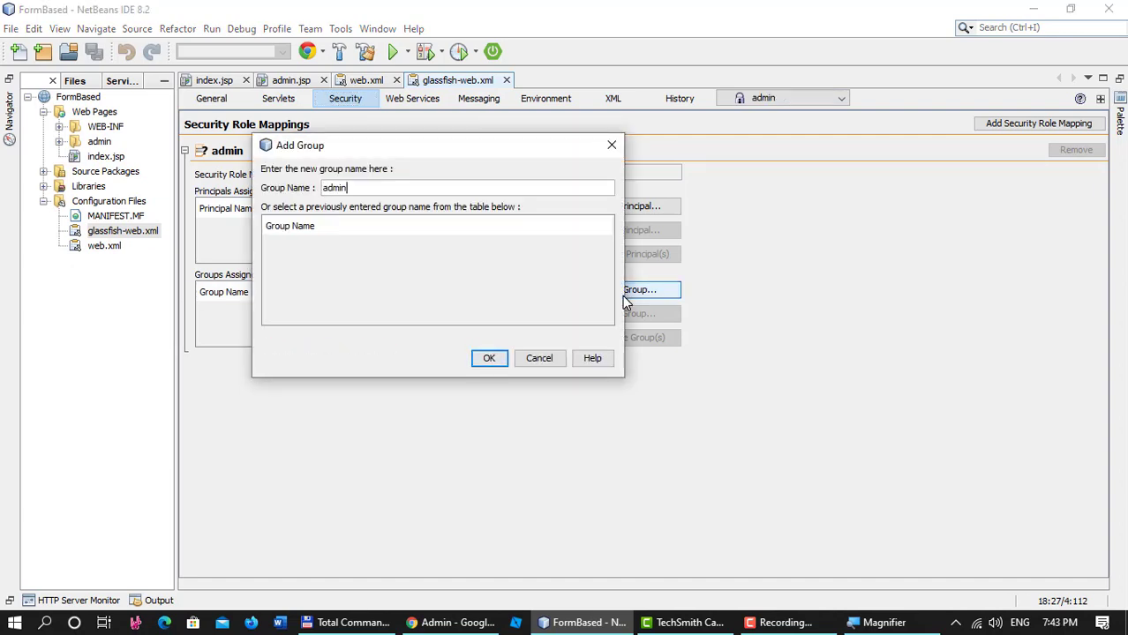
pyautogui.click(490, 361)
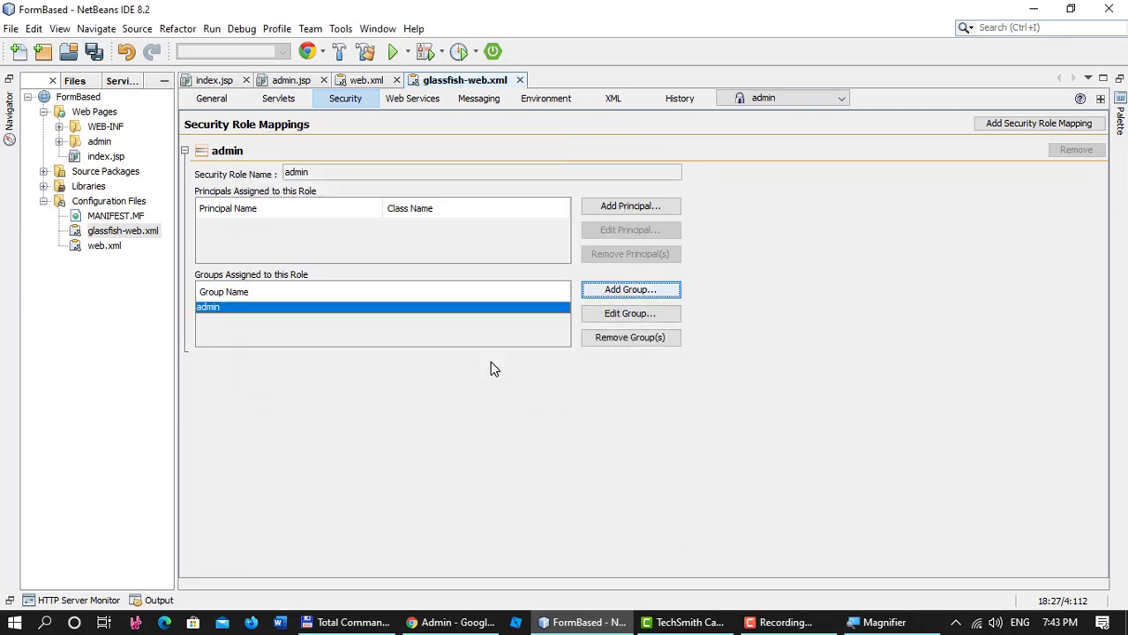
pyautogui.hotkey('ctrl', 's')
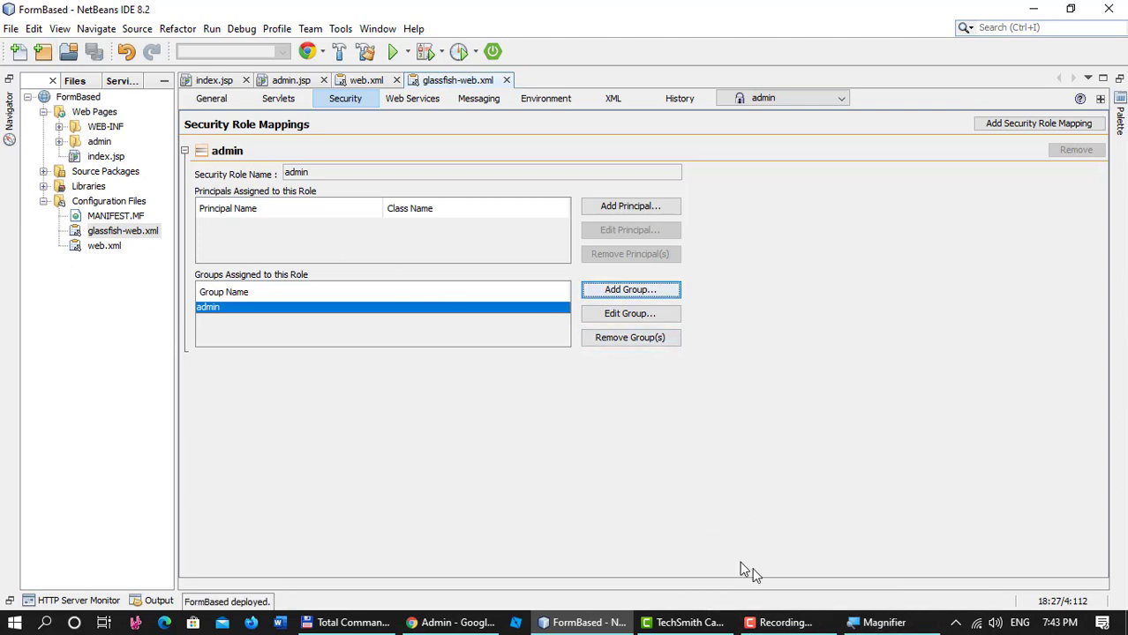
# Clean and build the FormBased project, then run it to open localhost:8080/FormBased/ in the browser.
pyautogui.rightClick(90, 99)
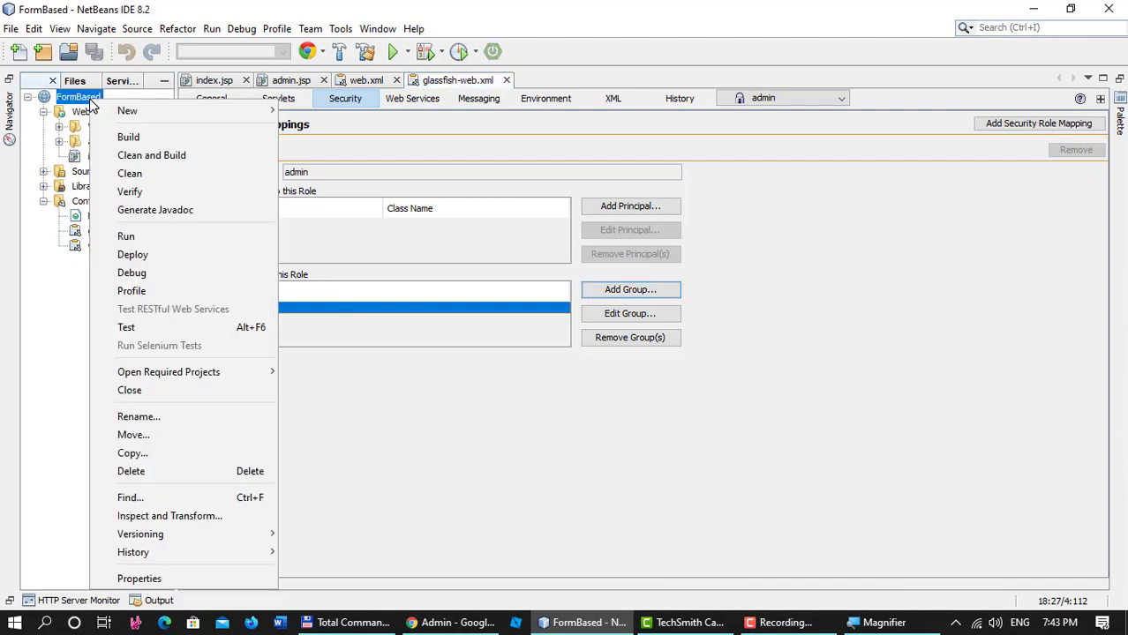
pyautogui.click(143, 138)
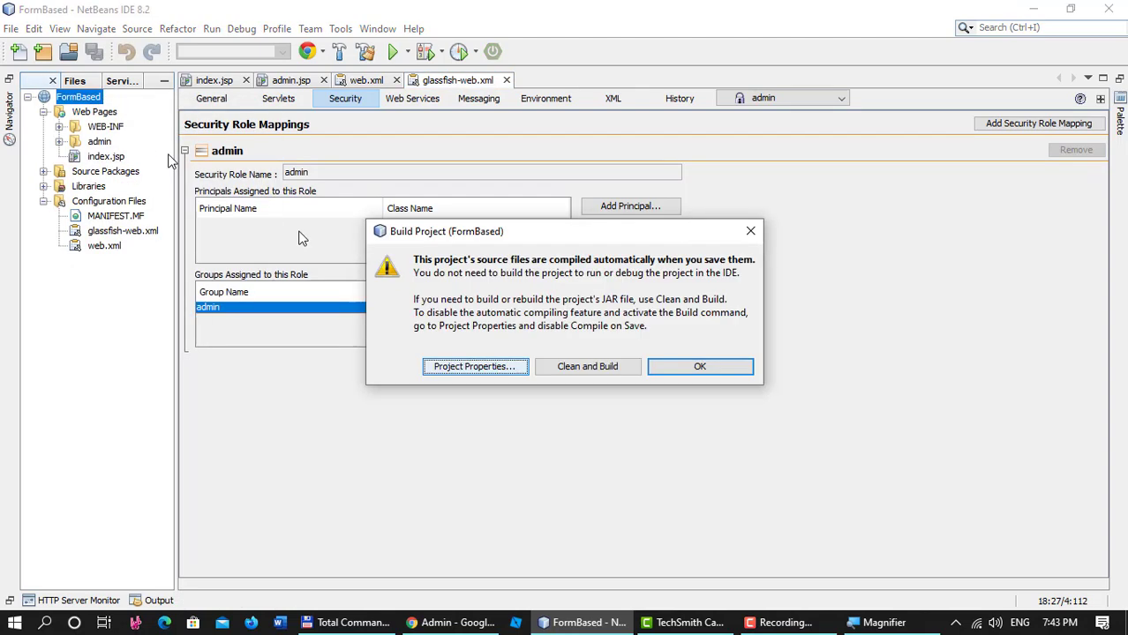
pyautogui.click(556, 370)
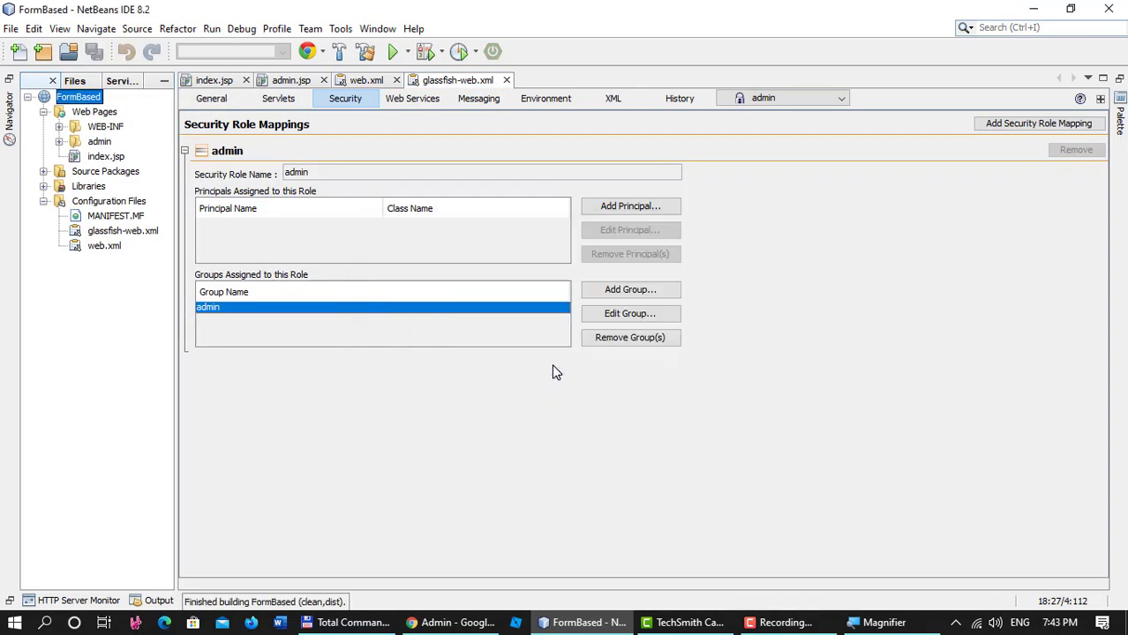
pyautogui.rightClick(81, 98)
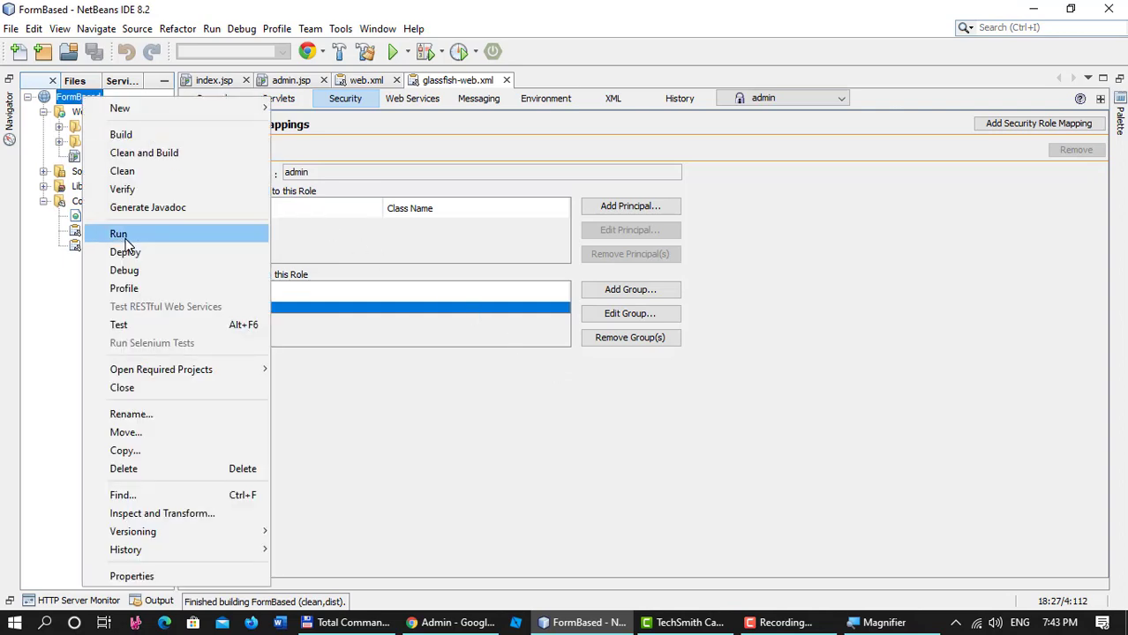
pyautogui.click(123, 235)
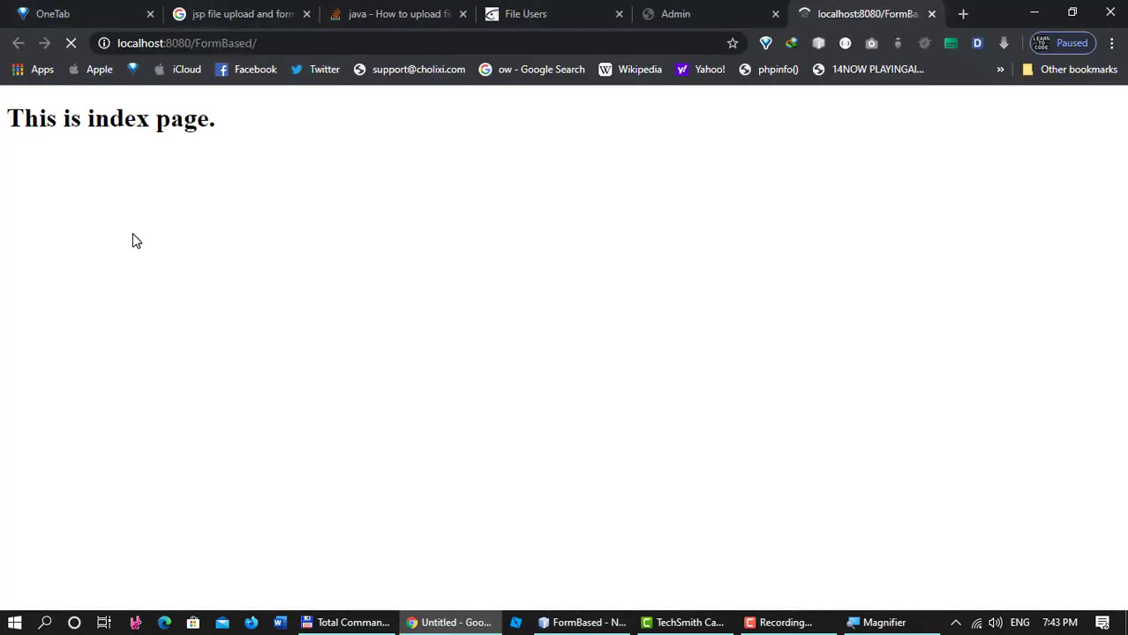
# Close the old Admin tab and browse to localhost:8080/FormBased/admin/admin.jsp.
pyautogui.middleClick(711, 10)
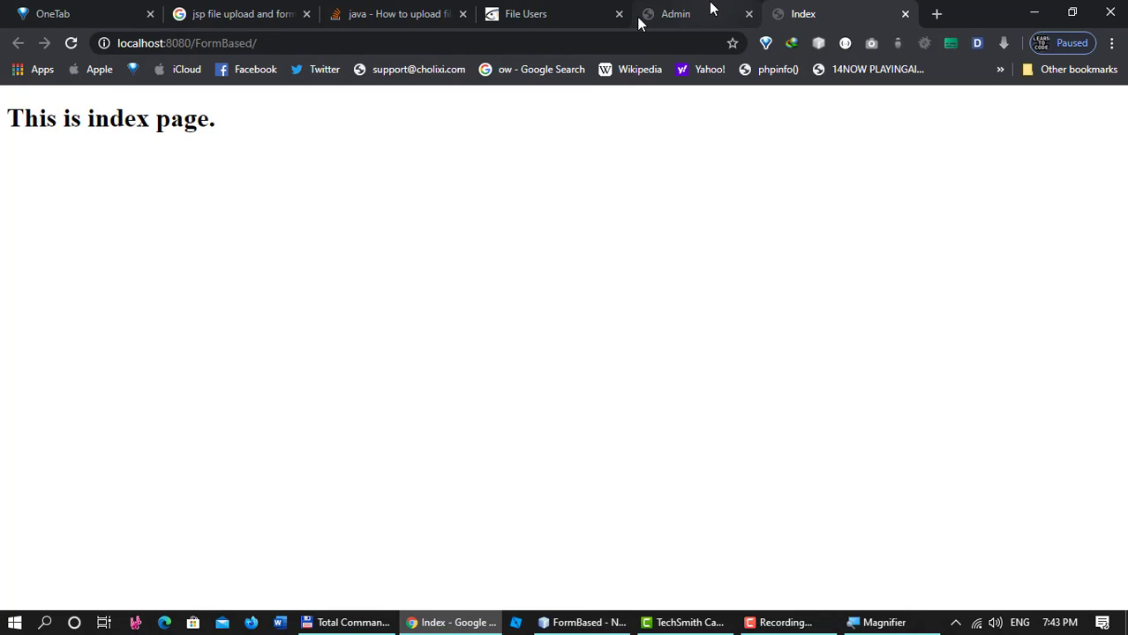
pyautogui.click(291, 44)
pyautogui.click(352, 44)
pyautogui.write('admi')
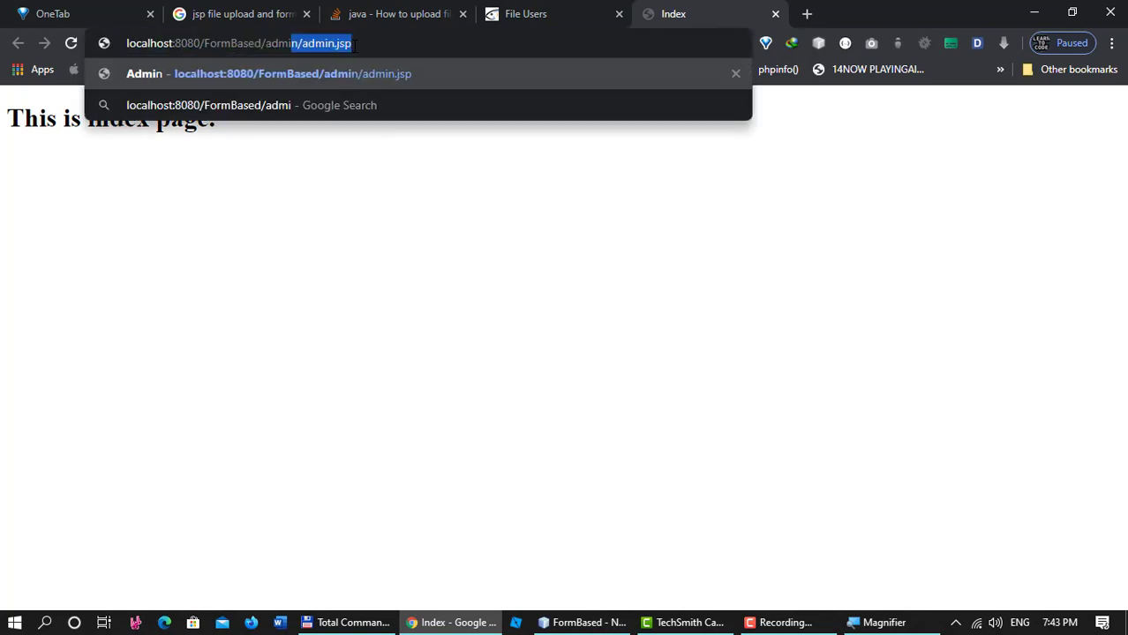
pyautogui.press('Return')
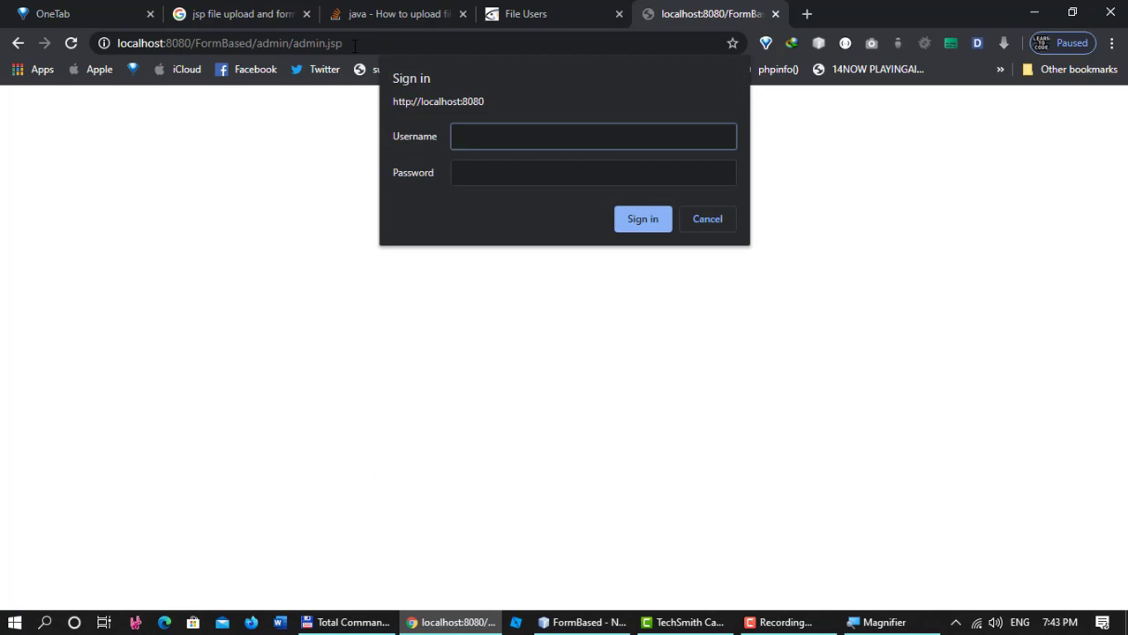
# Attempt a login with the invalid credentials 'aaa' / 'aaa'.
pyautogui.write('aaa')
pyautogui.click(533, 165)
pyautogui.write('aaa')
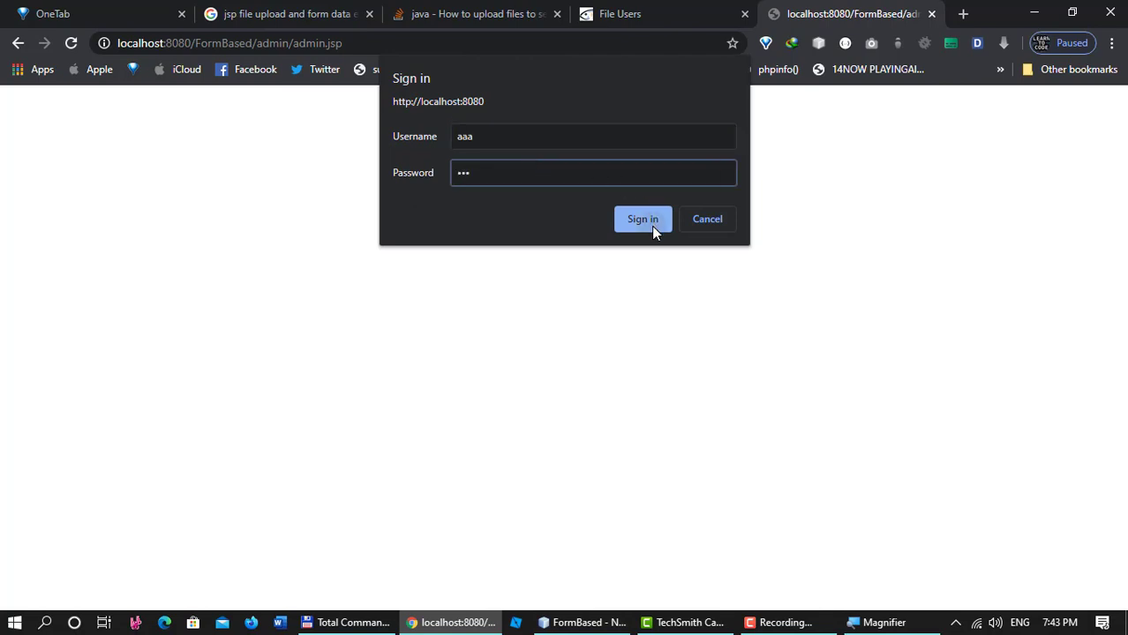
pyautogui.click(652, 226)
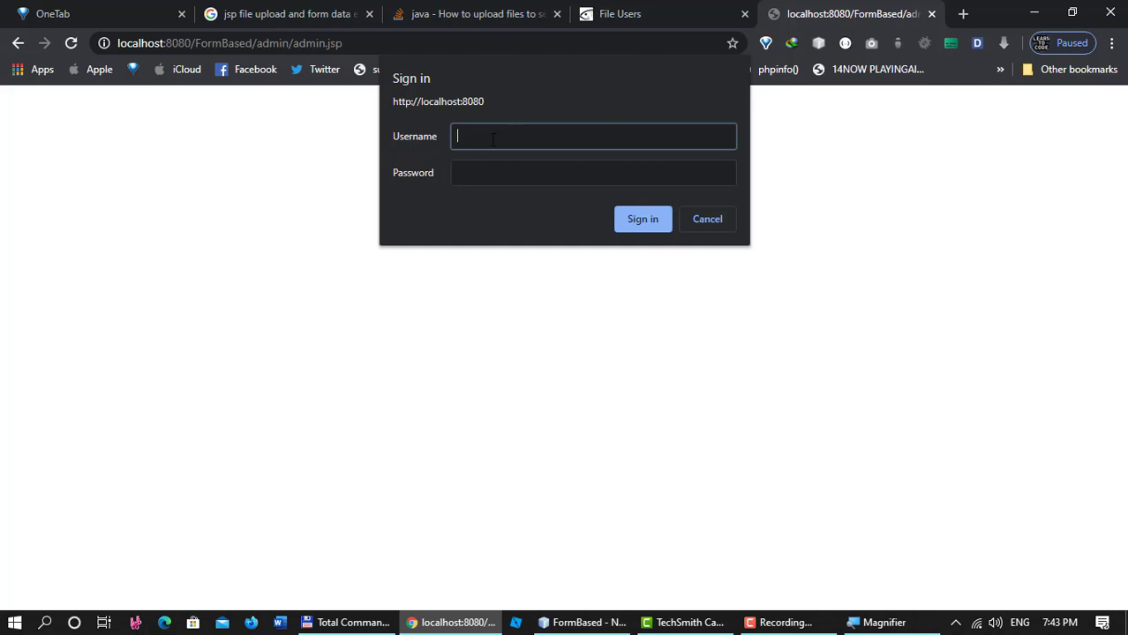
# Sign in with the valid admin username and password to reach the admin page.
pyautogui.write('quang')
pyautogui.press('Tab')
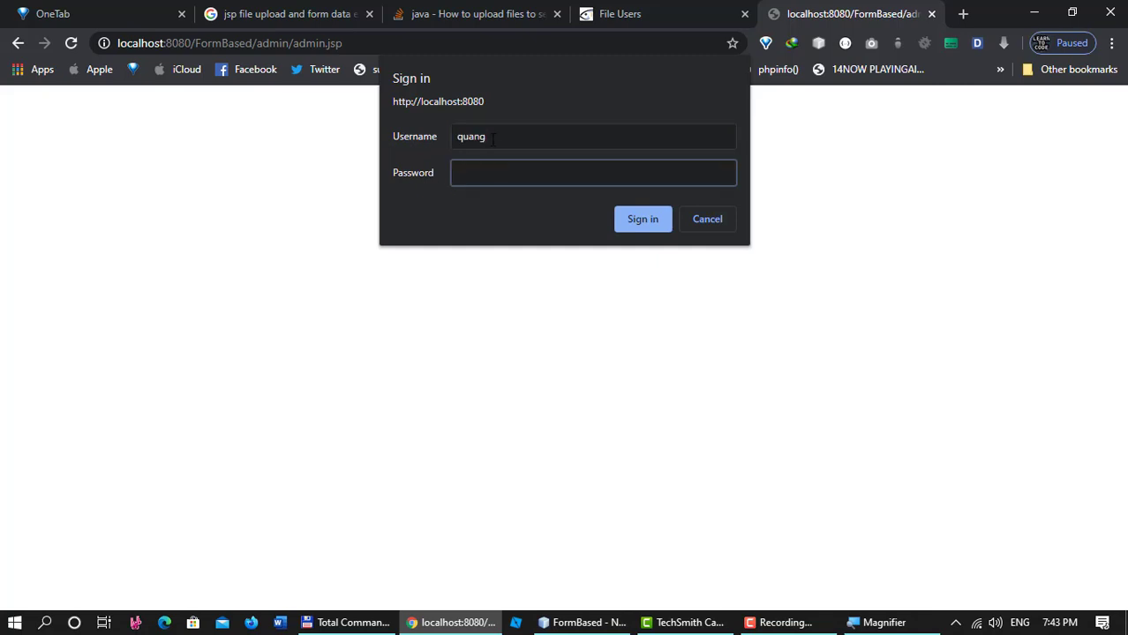
pyautogui.write('1')
pyautogui.click(643, 219)
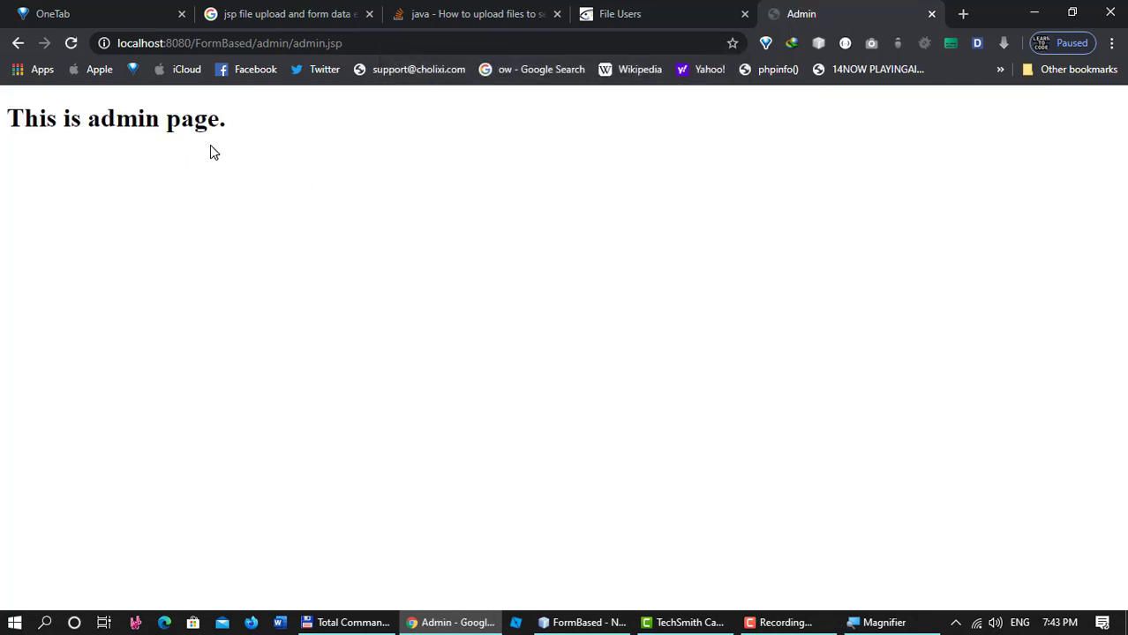